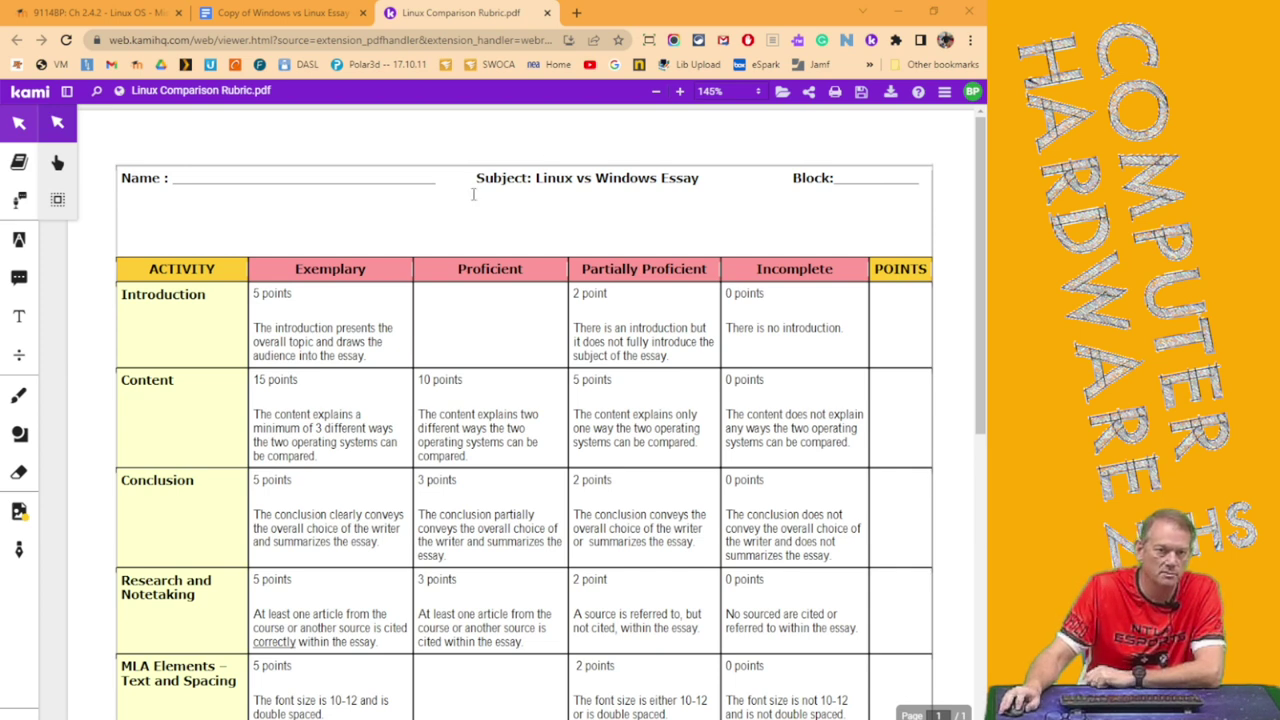
- On the Moodle grading page, check the feedback's score sum and Introduction-through-Mechanics score lines
{"action": "scroll", "coordinate": [298, 298], "scroll_direction": "down", "scroll_amount": 7}
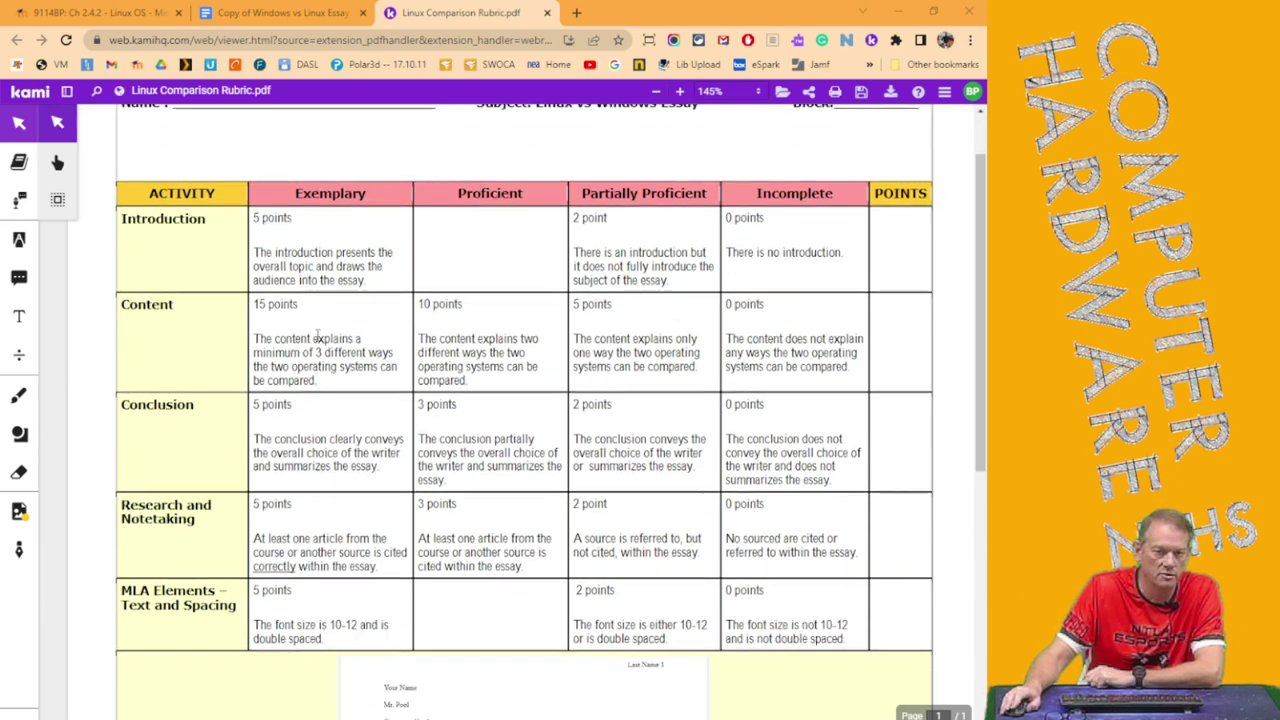
{"action": "scroll", "coordinate": [318, 353], "scroll_direction": "up", "scroll_amount": 4}
{"action": "scroll", "coordinate": [318, 353], "scroll_direction": "up", "scroll_amount": 3}
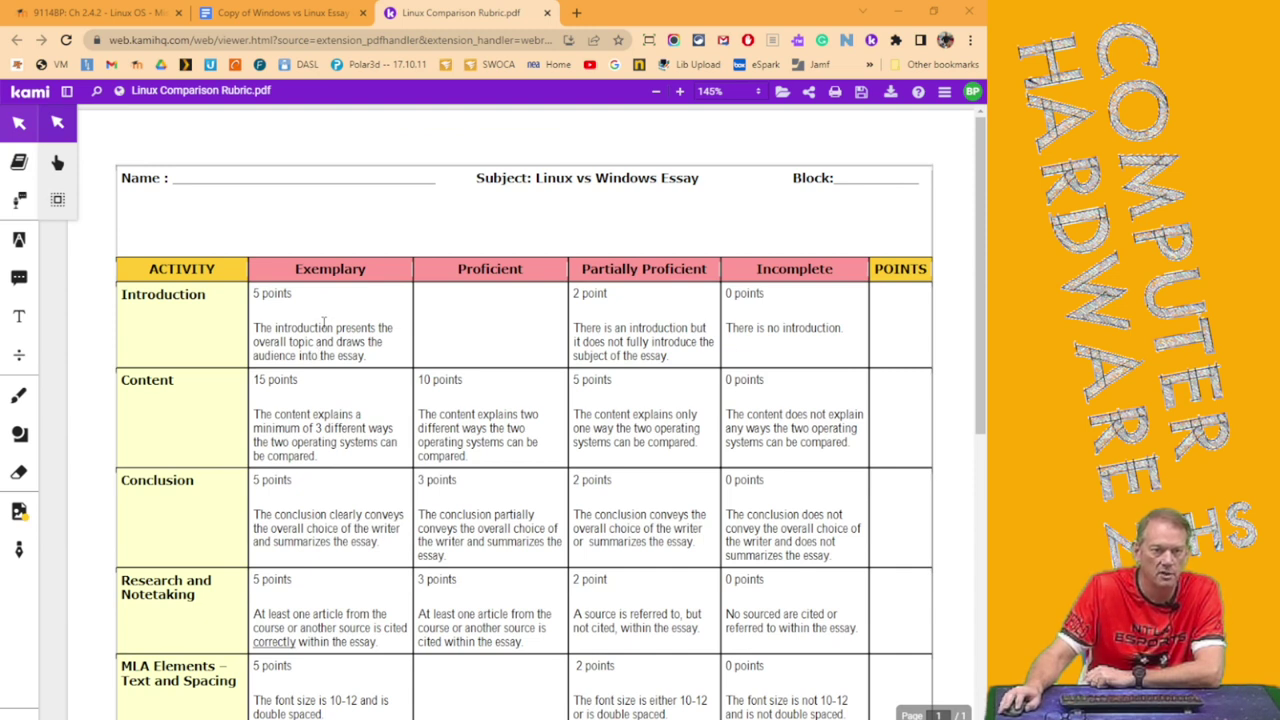
{"action": "scroll", "coordinate": [295, 410], "scroll_direction": "down", "scroll_amount": 7}
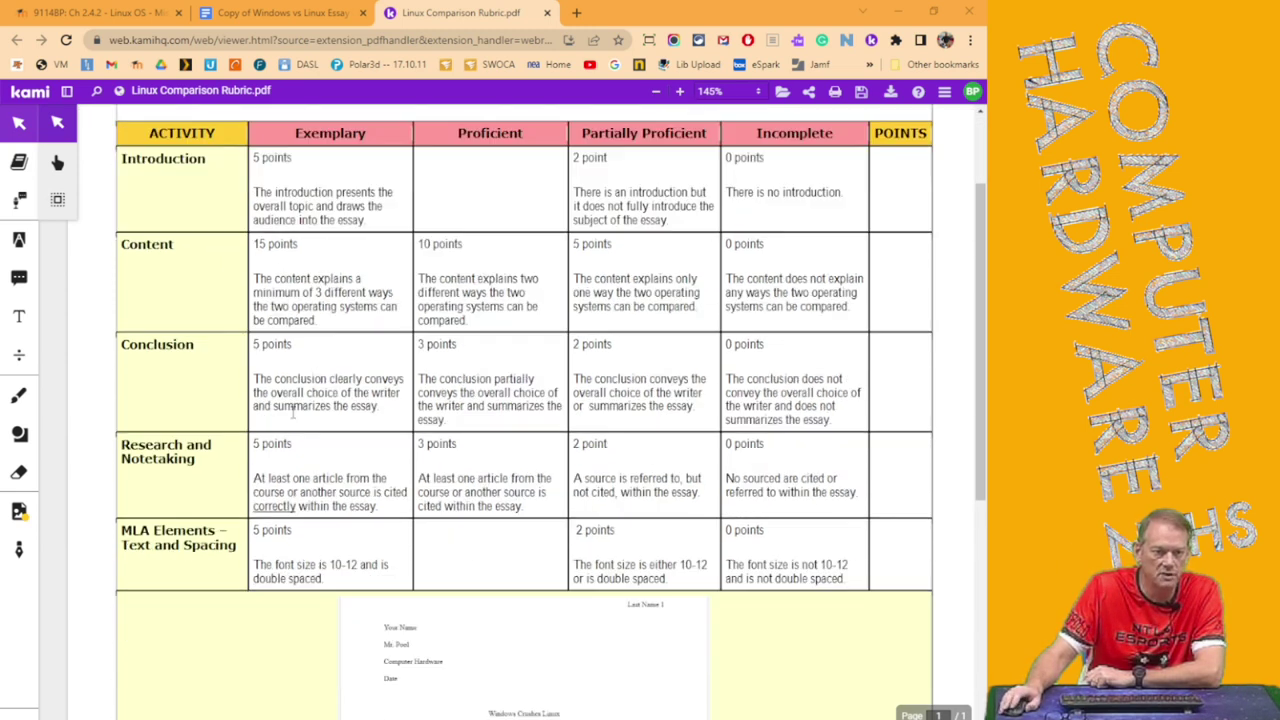
{"action": "scroll", "coordinate": [289, 420], "scroll_direction": "up", "scroll_amount": 7}
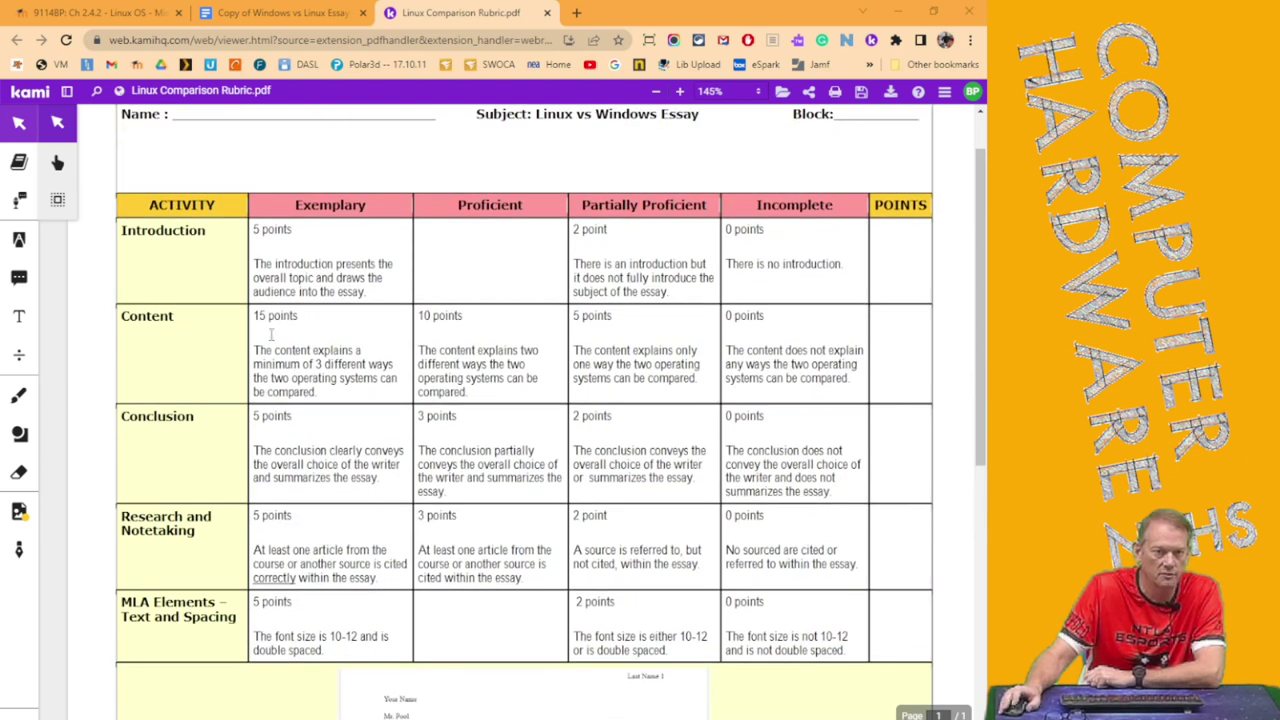
{"action": "scroll", "coordinate": [296, 388], "scroll_direction": "up", "scroll_amount": 1}
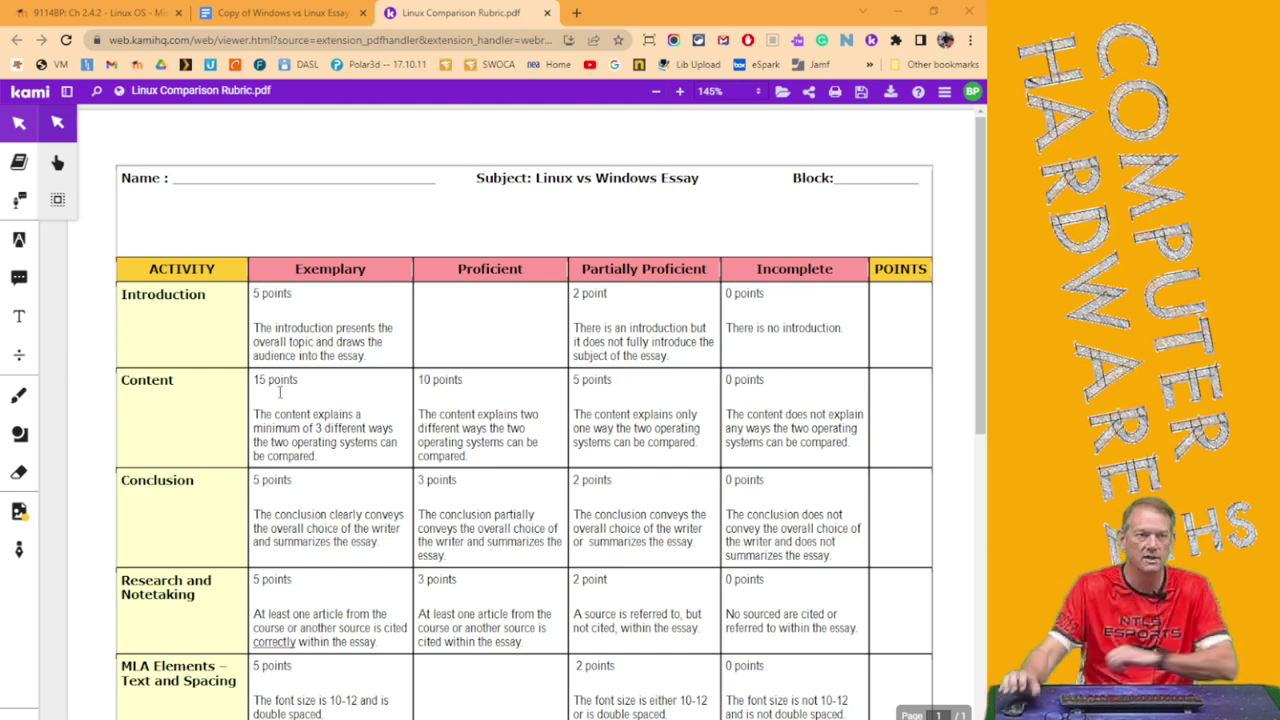
{"action": "left_click", "coordinate": [114, 12]}
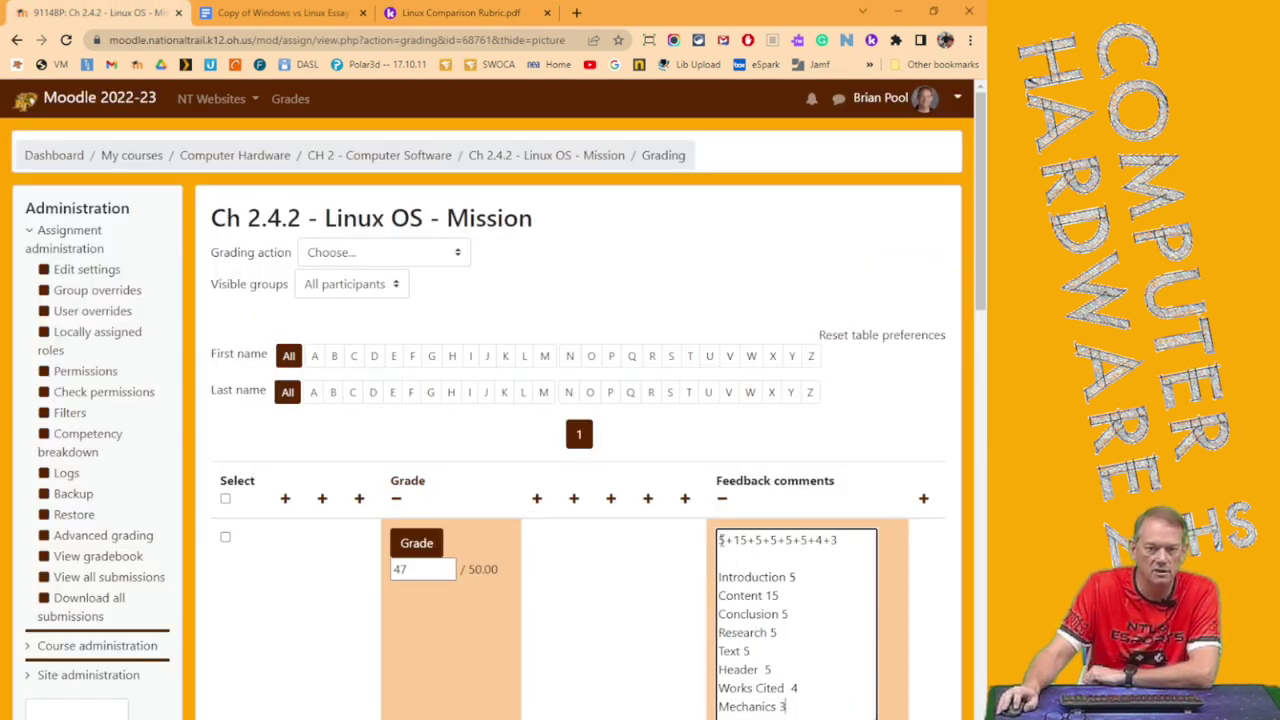
{"action": "left_click_drag", "start_coordinate": [718, 540], "coordinate": [862, 540]}
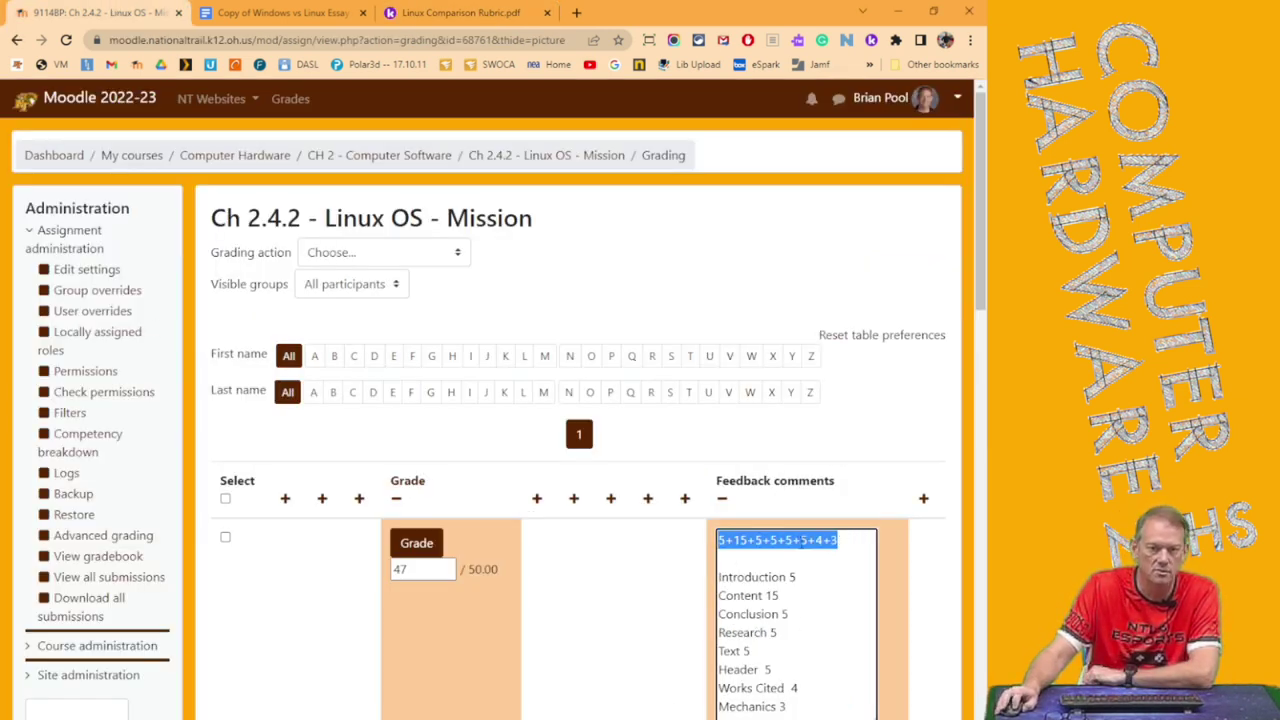
{"action": "key", "text": "Left"}
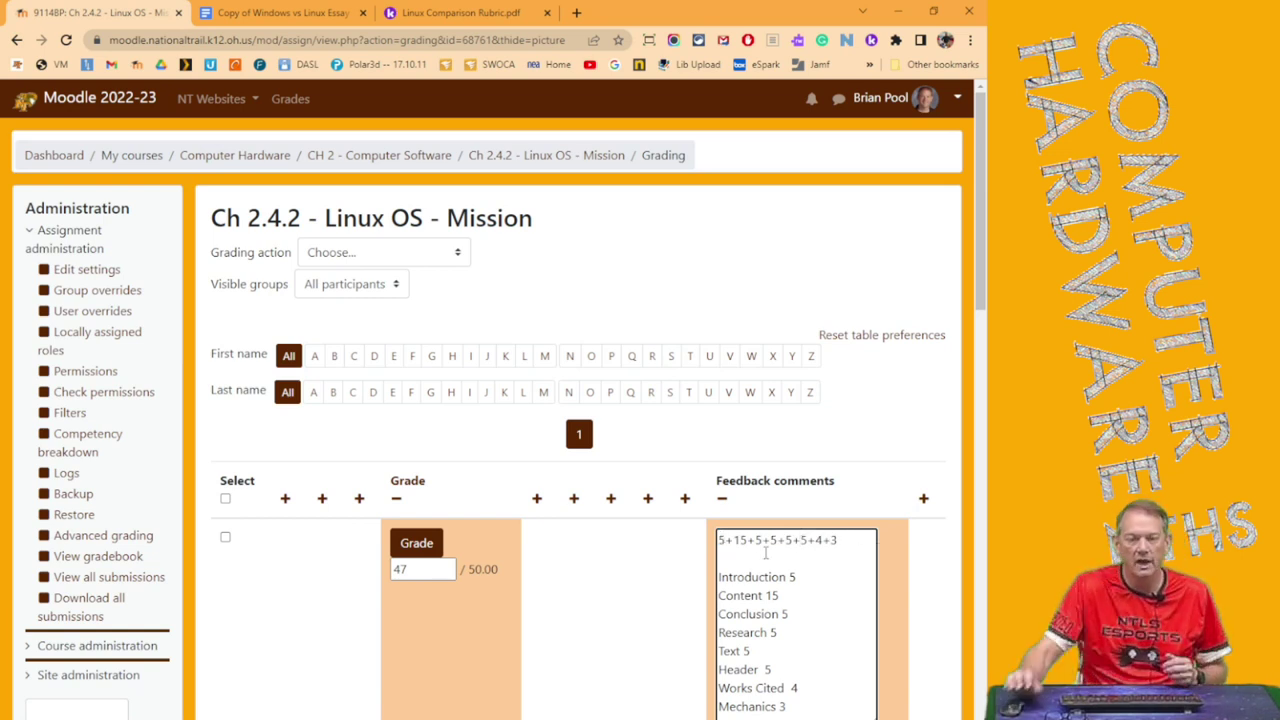
{"action": "left_click_drag", "start_coordinate": [794, 709], "coordinate": [717, 578]}
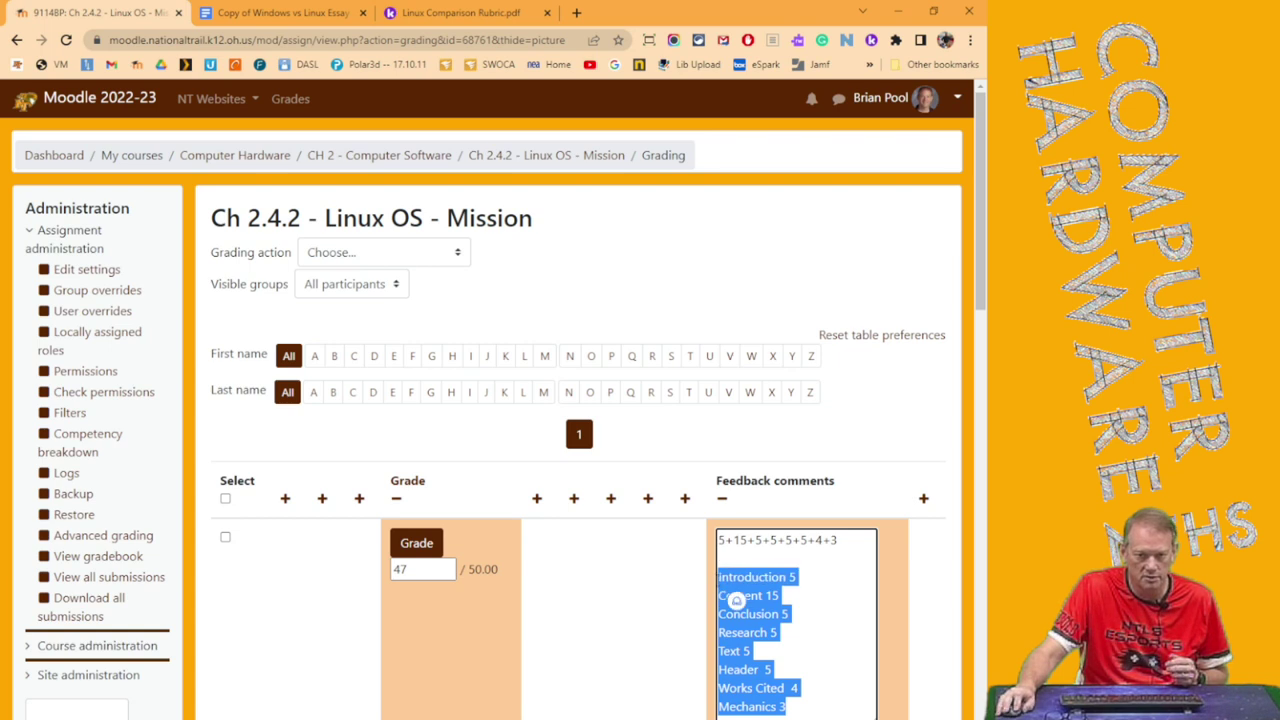
{"action": "left_click", "coordinate": [793, 589]}
{"action": "left_click", "coordinate": [831, 556]}
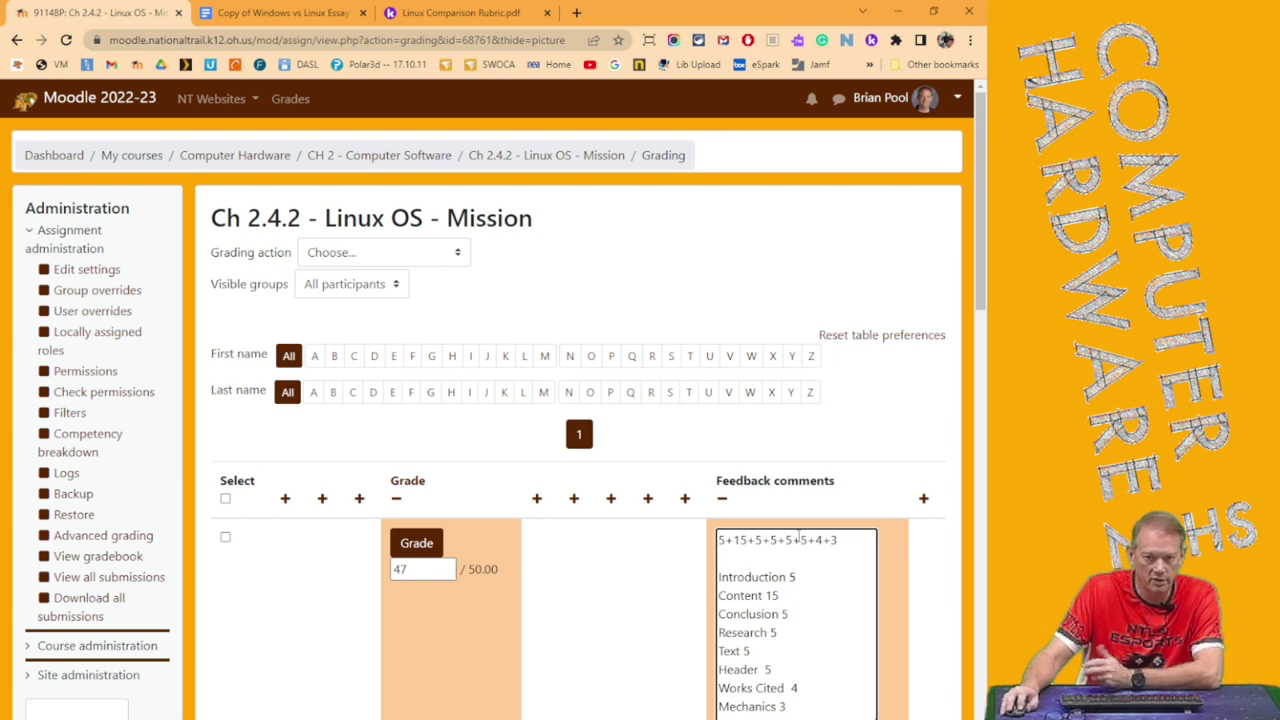
{"action": "left_click_drag", "start_coordinate": [817, 540], "coordinate": [841, 539]}
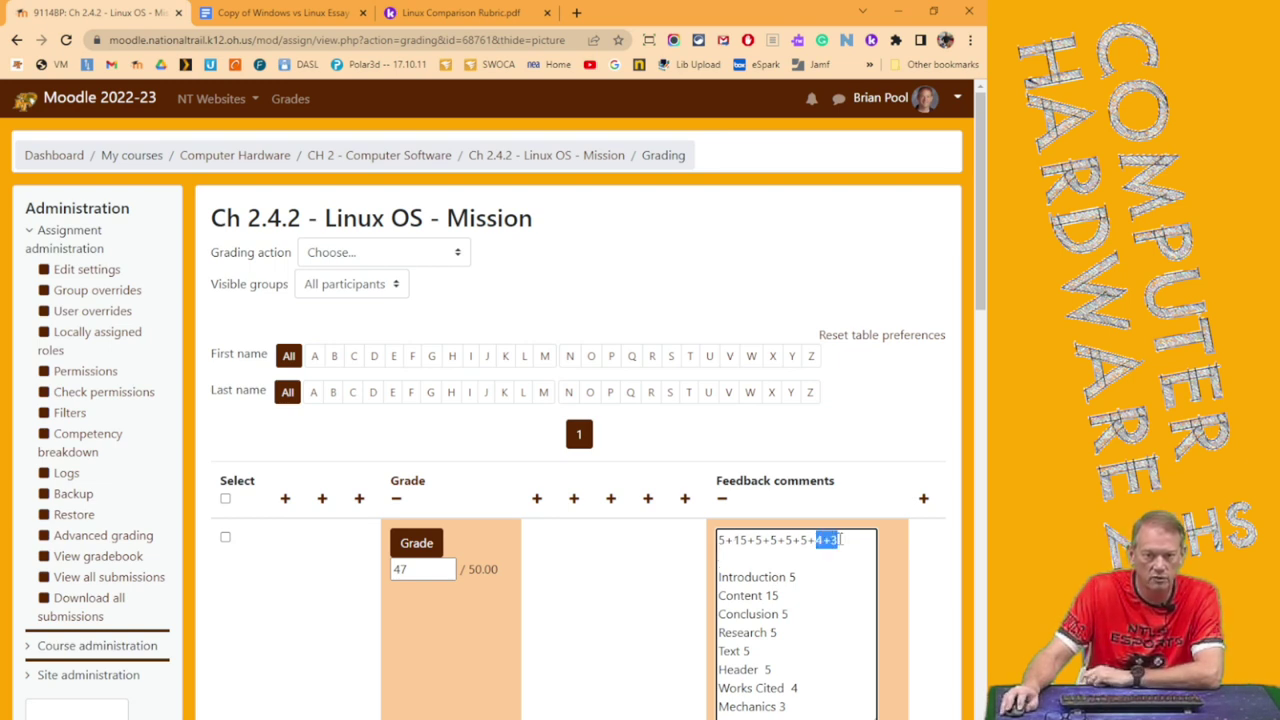
{"action": "left_click", "coordinate": [856, 593]}
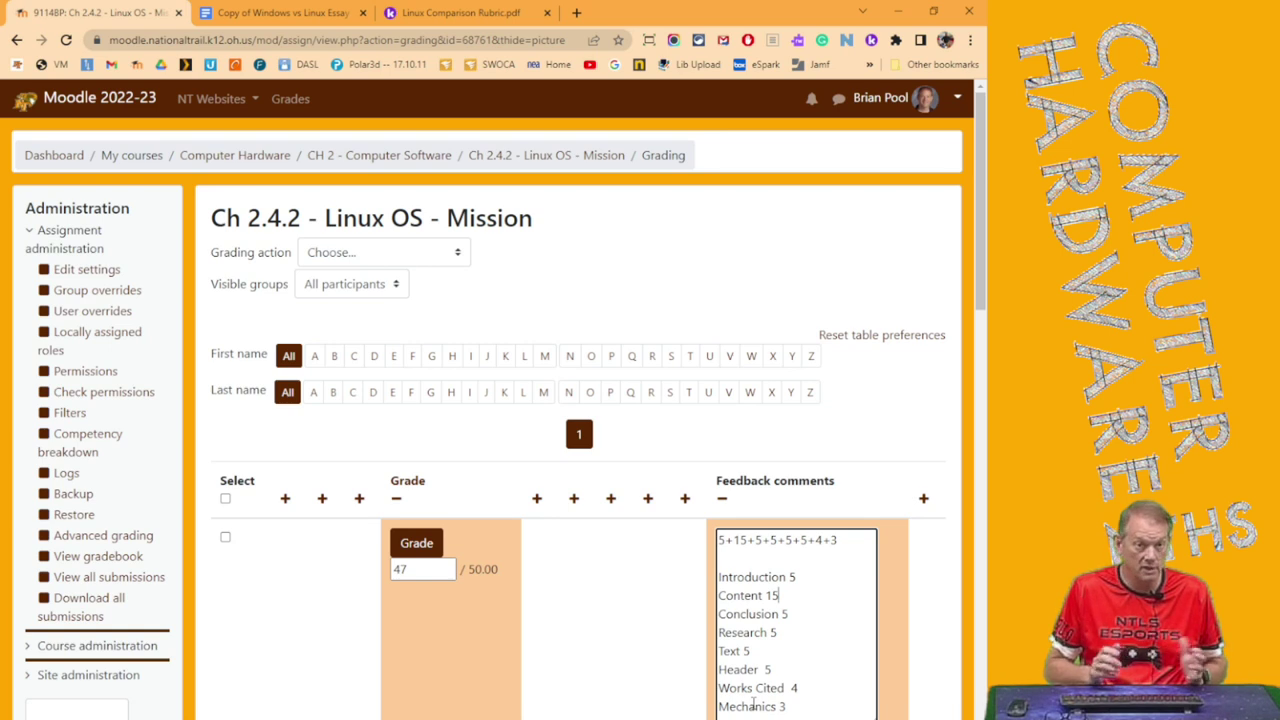
- Compare the rubric PDF against the essay's introduction paragraph
{"action": "left_click", "coordinate": [465, 14]}
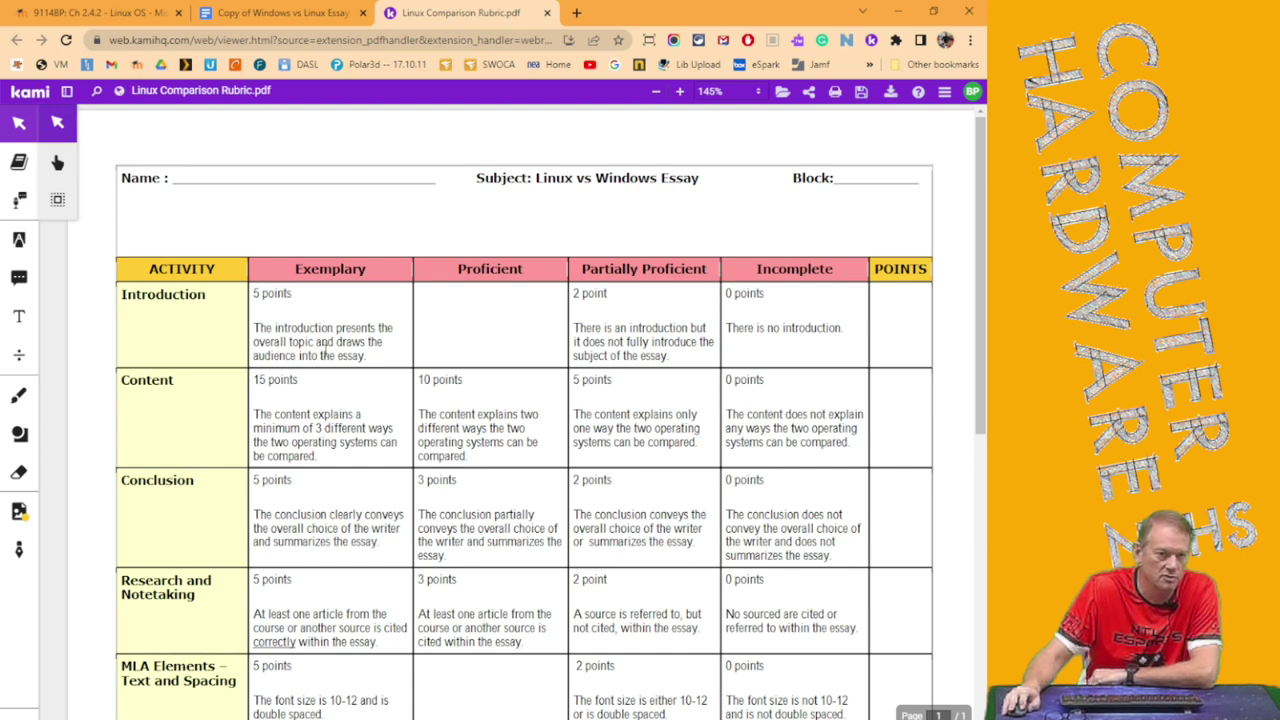
{"action": "left_click", "coordinate": [270, 11]}
{"action": "scroll", "coordinate": [498, 447], "scroll_direction": "down", "scroll_amount": 1}
{"action": "scroll", "coordinate": [498, 447], "scroll_direction": "down", "scroll_amount": 2}
{"action": "left_click_drag", "start_coordinate": [253, 287], "coordinate": [634, 431]}
{"action": "left_click", "coordinate": [581, 346]}
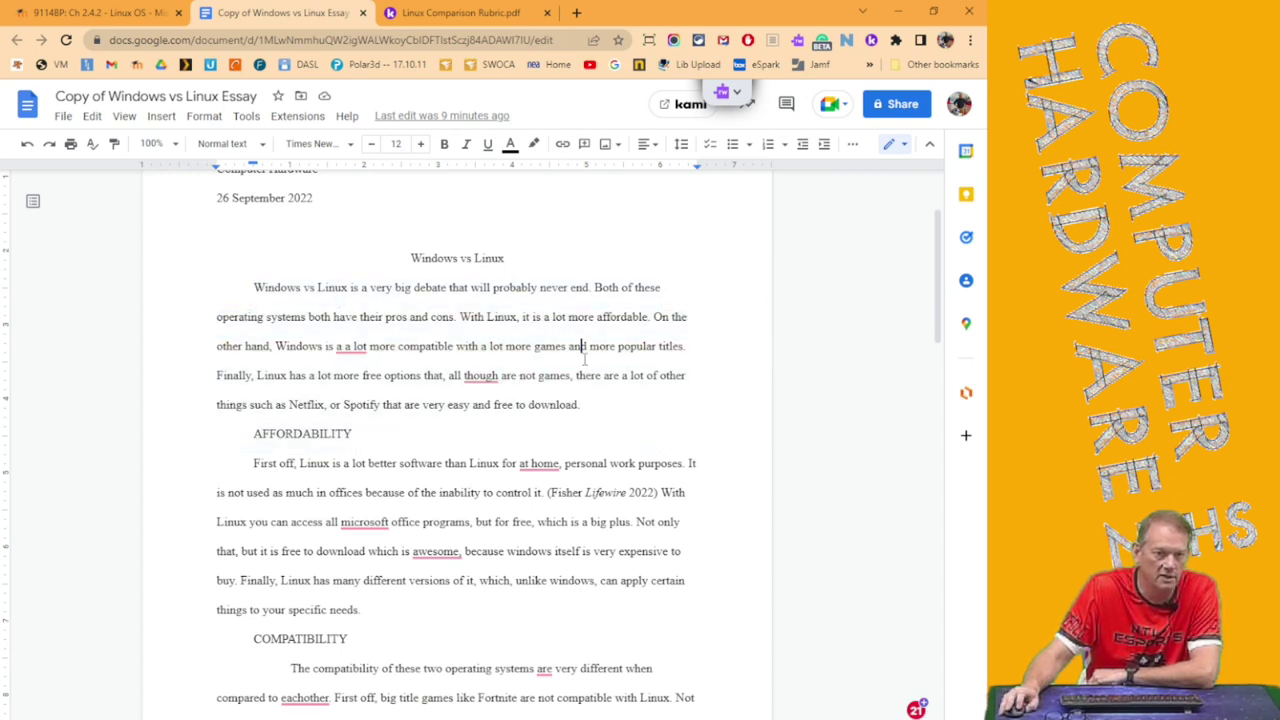
- Compare the rubric's lower rows with the essay's conclusion and Works Cited heading
{"action": "left_click", "coordinate": [432, 14]}
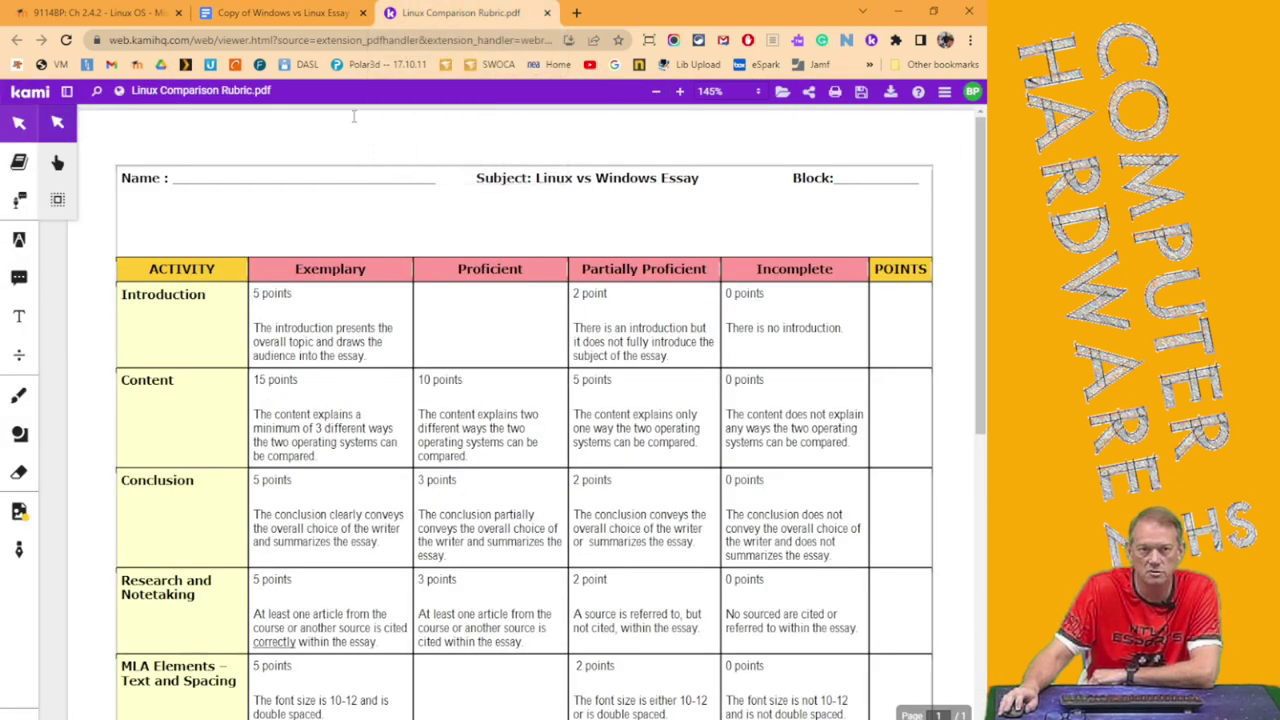
{"action": "scroll", "coordinate": [278, 440], "scroll_direction": "down", "scroll_amount": 1}
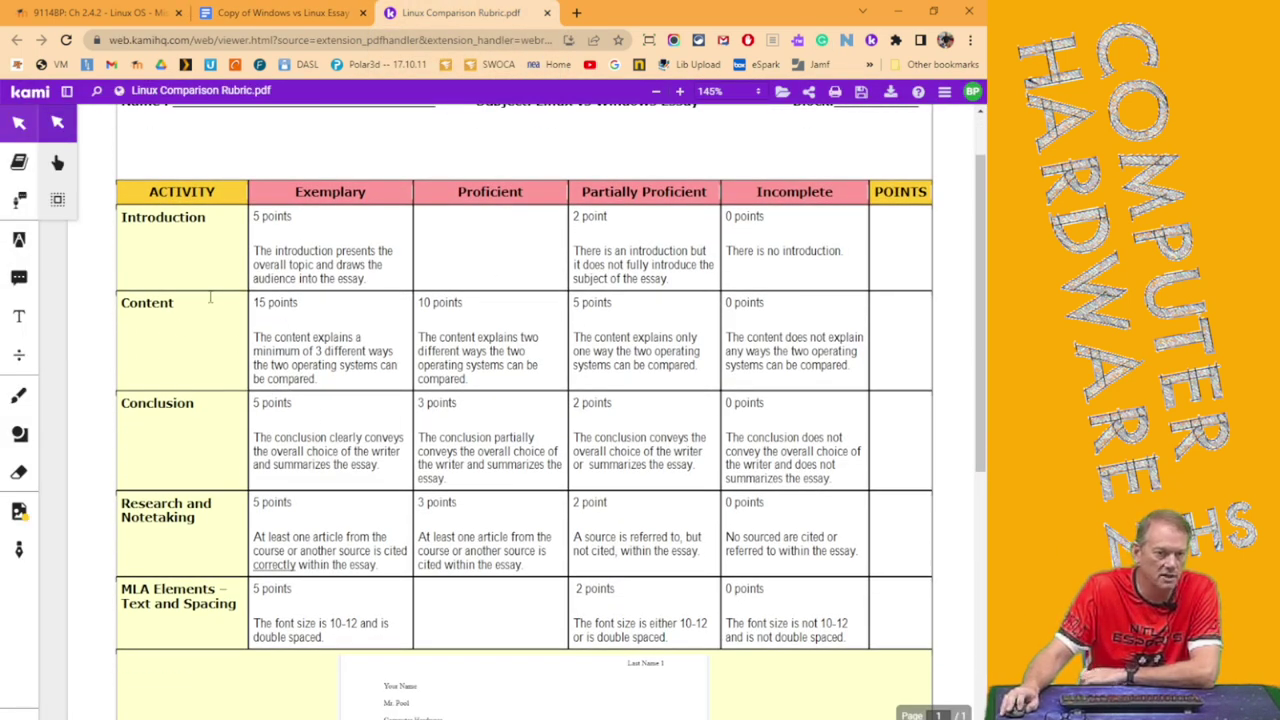
{"action": "scroll", "coordinate": [260, 337], "scroll_direction": "down", "scroll_amount": 2}
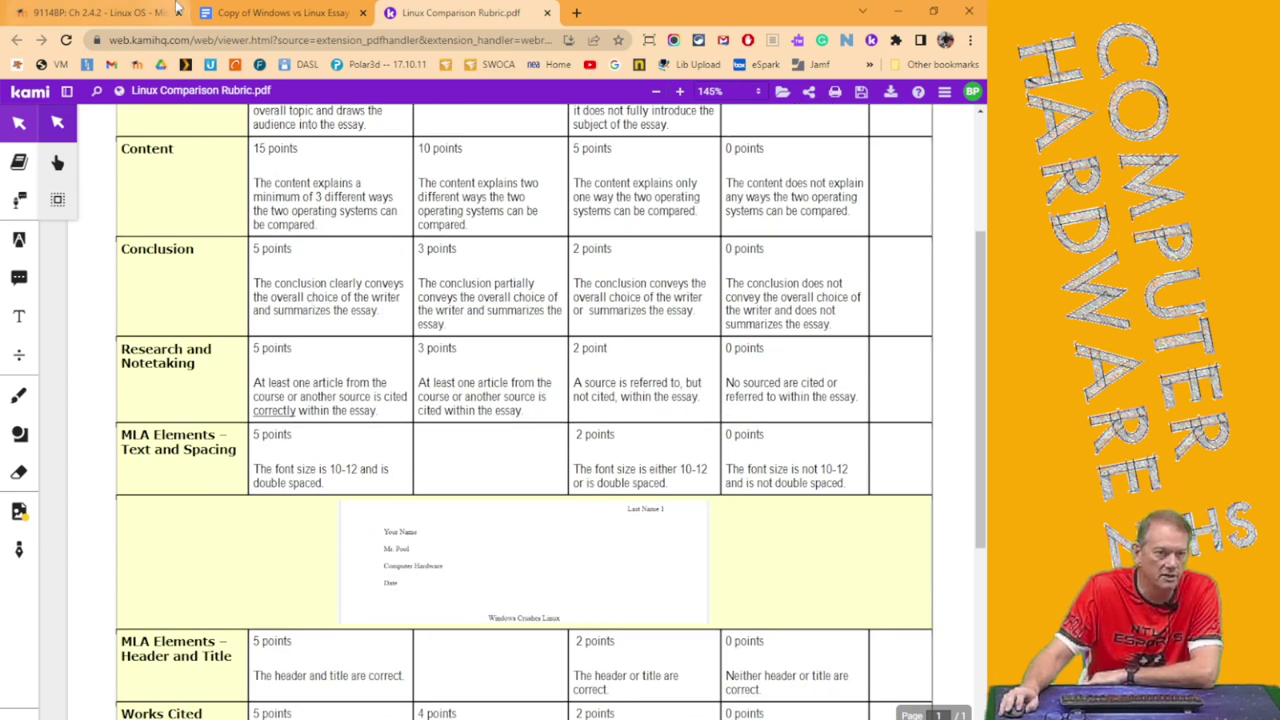
{"action": "left_click", "coordinate": [258, 14]}
{"action": "scroll", "coordinate": [452, 380], "scroll_direction": "down", "scroll_amount": 10}
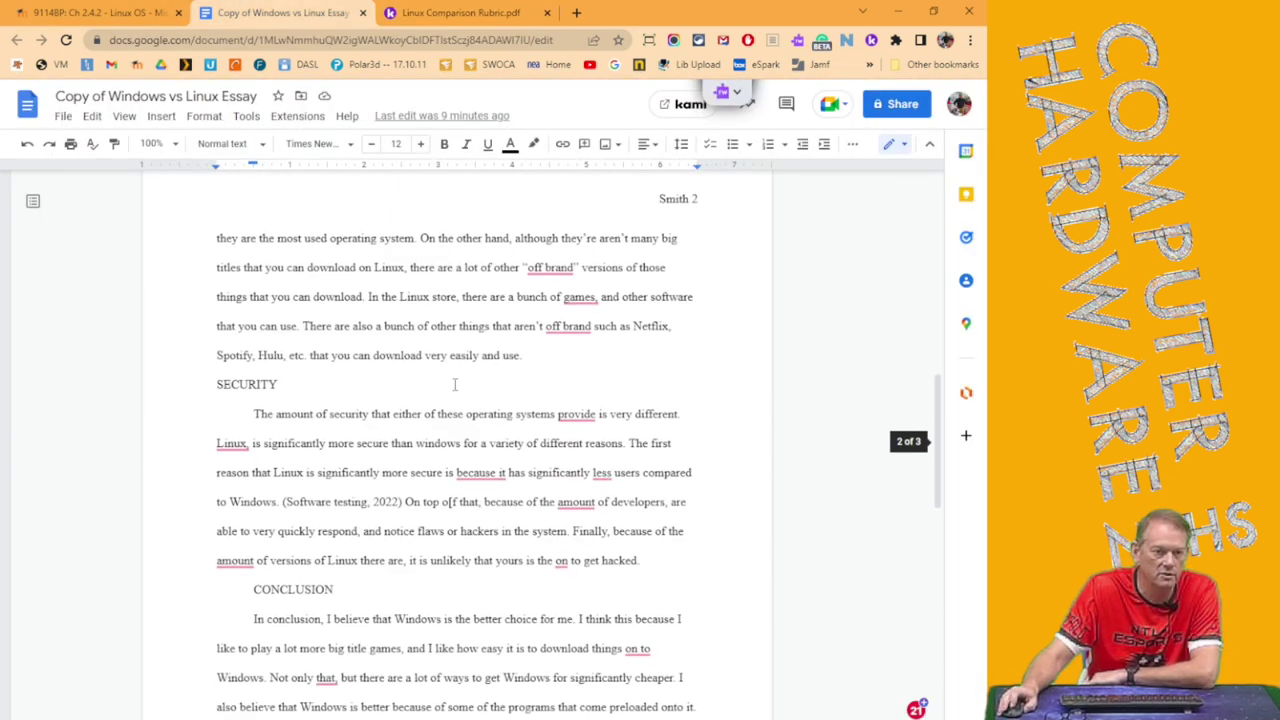
{"action": "scroll", "coordinate": [456, 380], "scroll_direction": "down", "scroll_amount": 2}
{"action": "scroll", "coordinate": [468, 368], "scroll_direction": "up", "scroll_amount": 1}
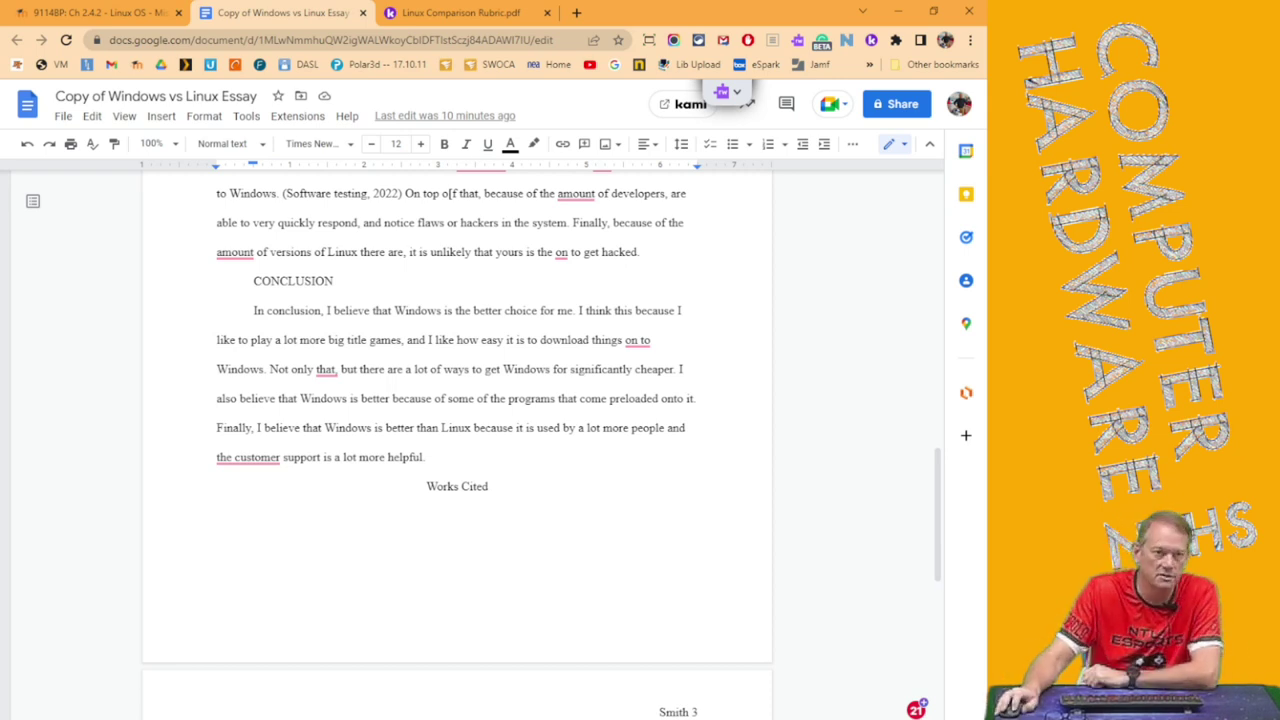
{"action": "left_click", "coordinate": [455, 12]}
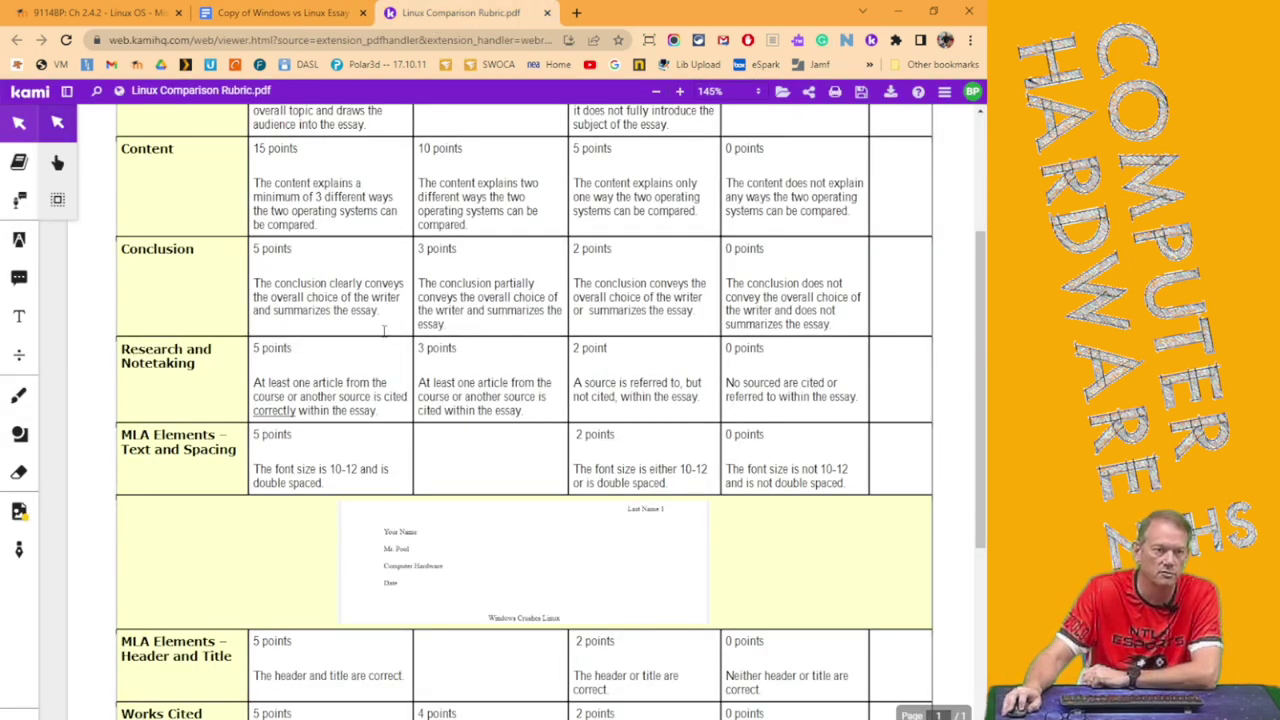
{"action": "scroll", "coordinate": [221, 361], "scroll_direction": "down", "scroll_amount": 1}
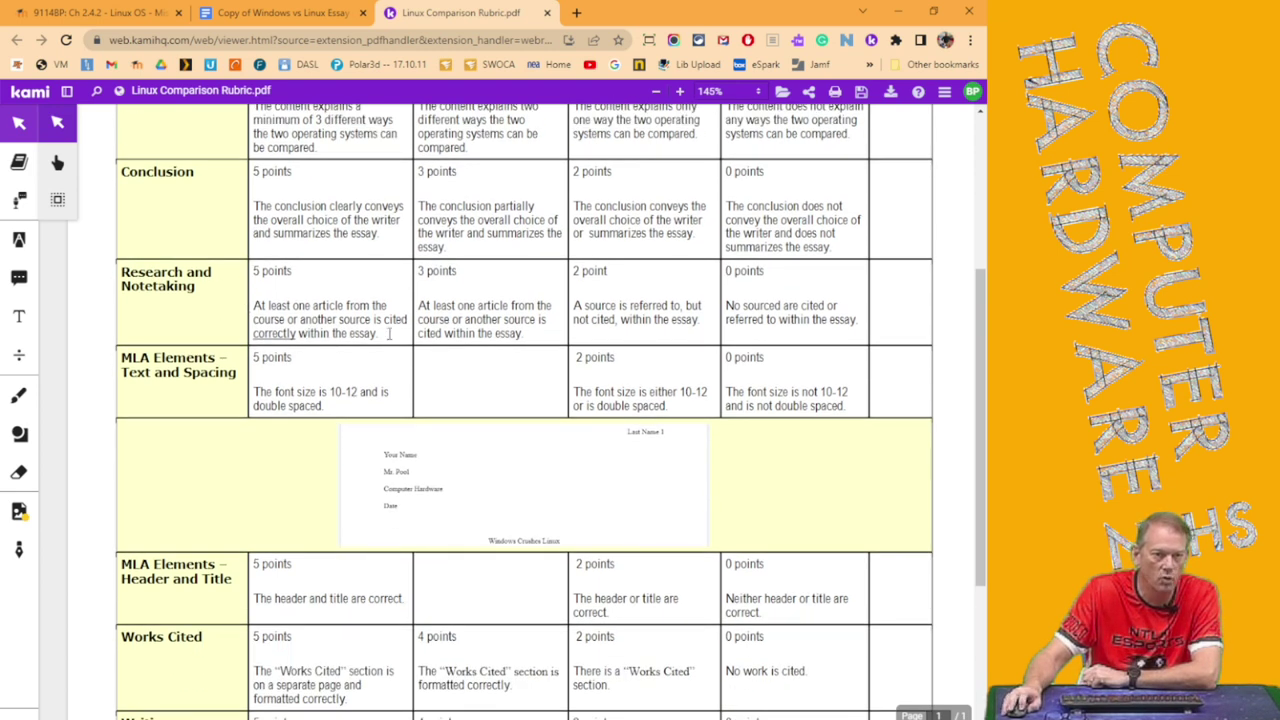
{"action": "left_click", "coordinate": [243, 13]}
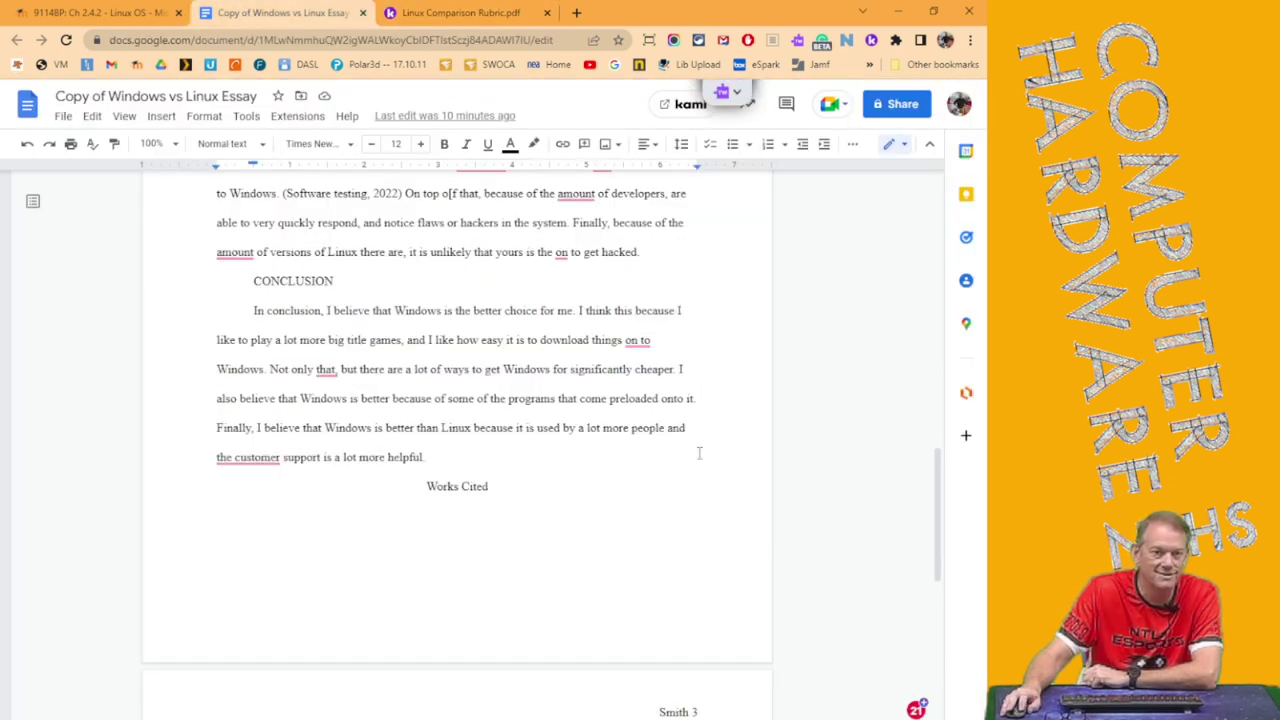
{"action": "scroll", "coordinate": [682, 528], "scroll_direction": "up", "scroll_amount": 4}
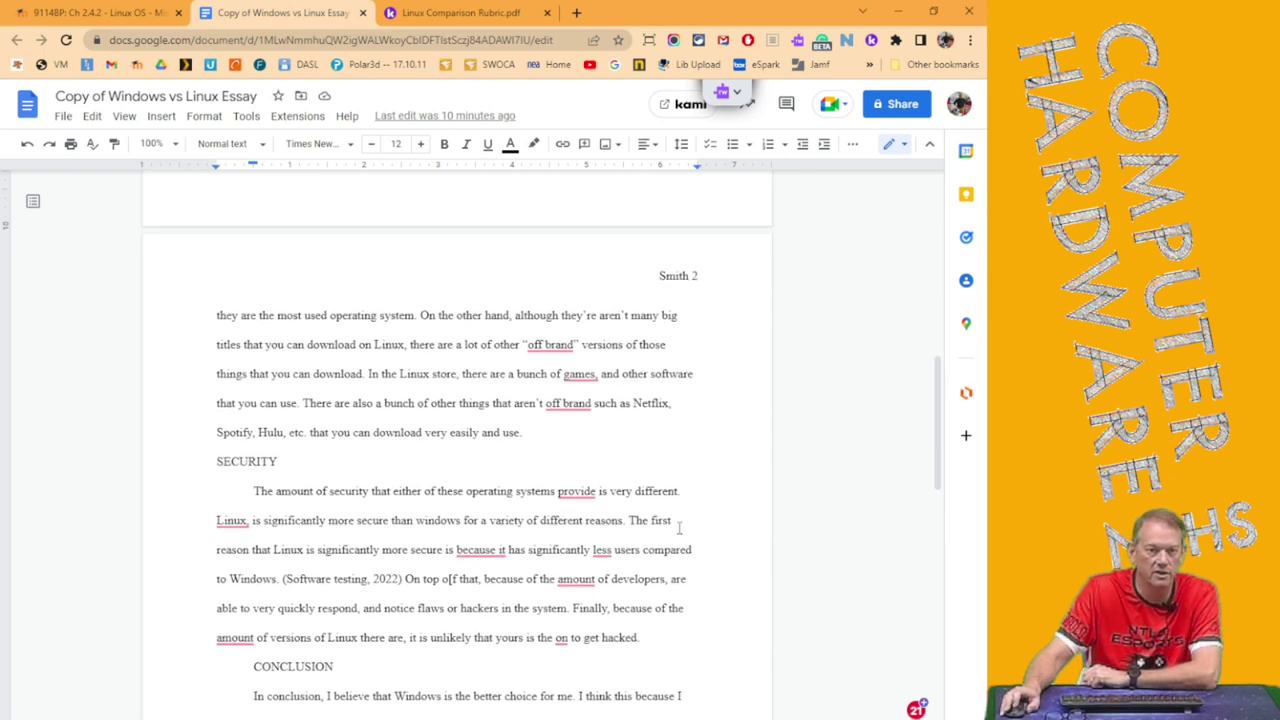
{"action": "key", "text": "ctrl+f"}
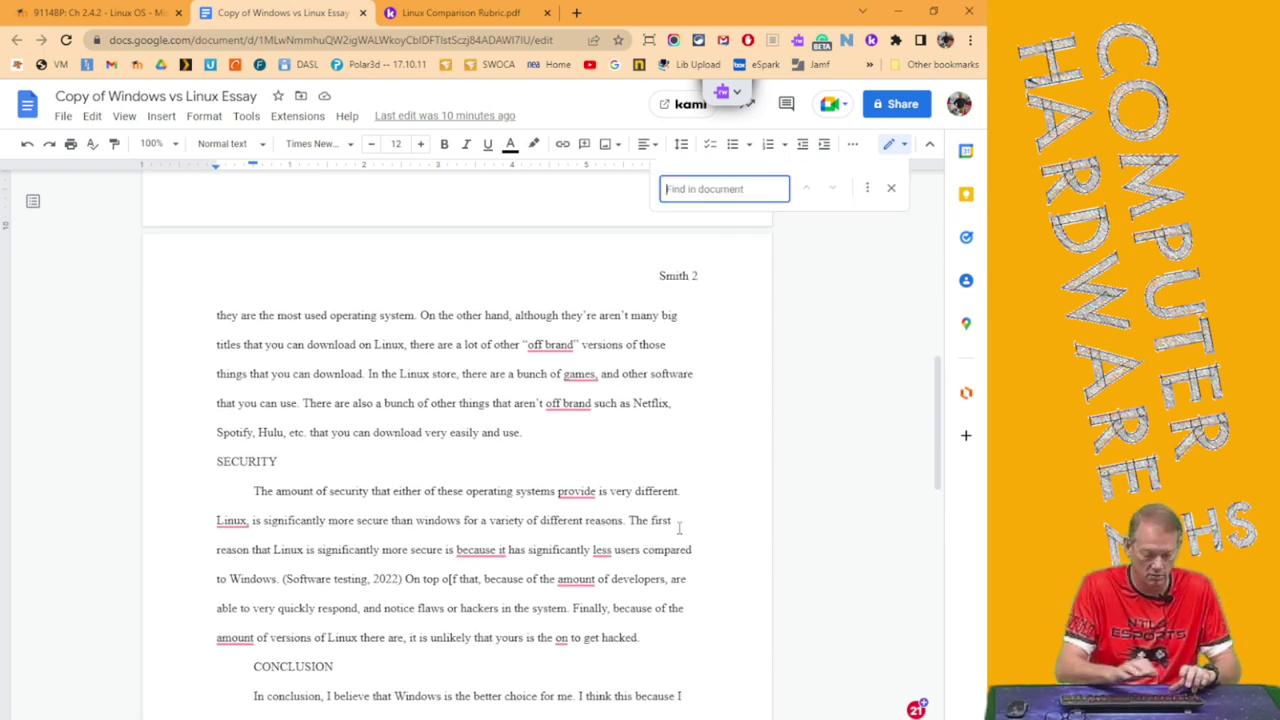
{"action": "type", "text": "("}
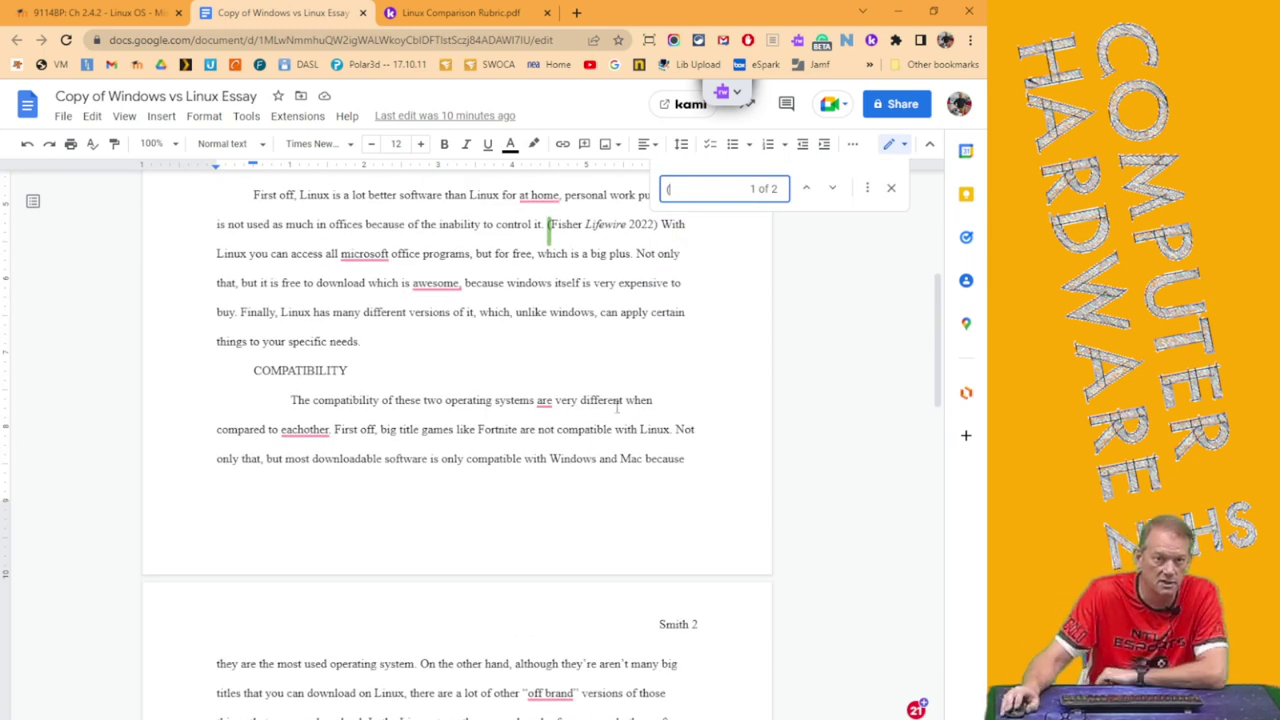
{"action": "scroll", "coordinate": [617, 406], "scroll_direction": "up", "scroll_amount": 1}
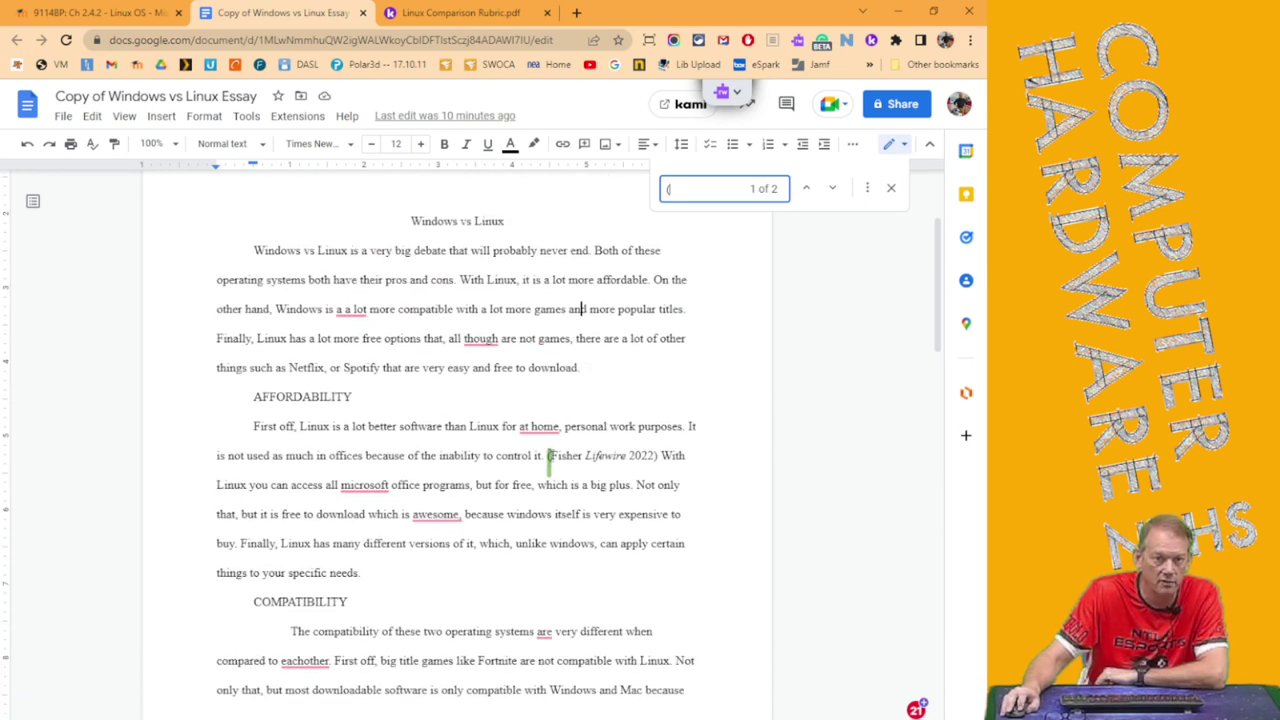
{"action": "left_click_drag", "start_coordinate": [548, 455], "coordinate": [661, 458]}
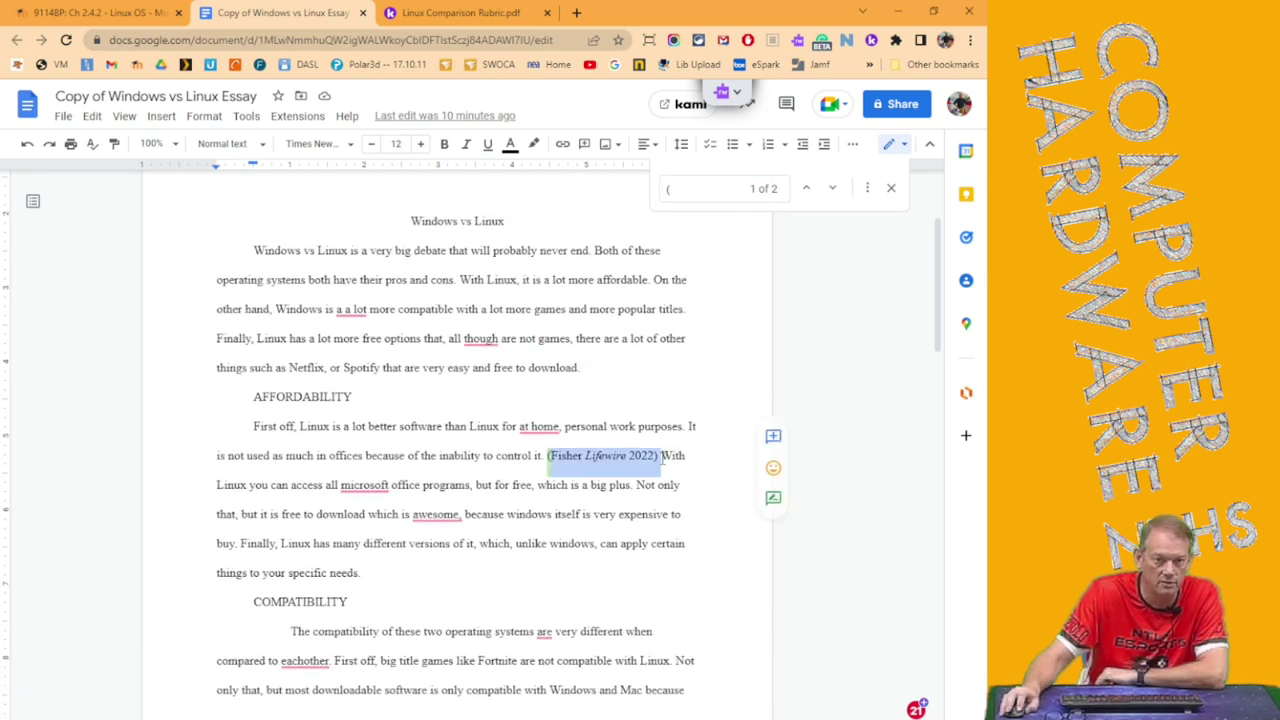
{"action": "left_click", "coordinate": [610, 408]}
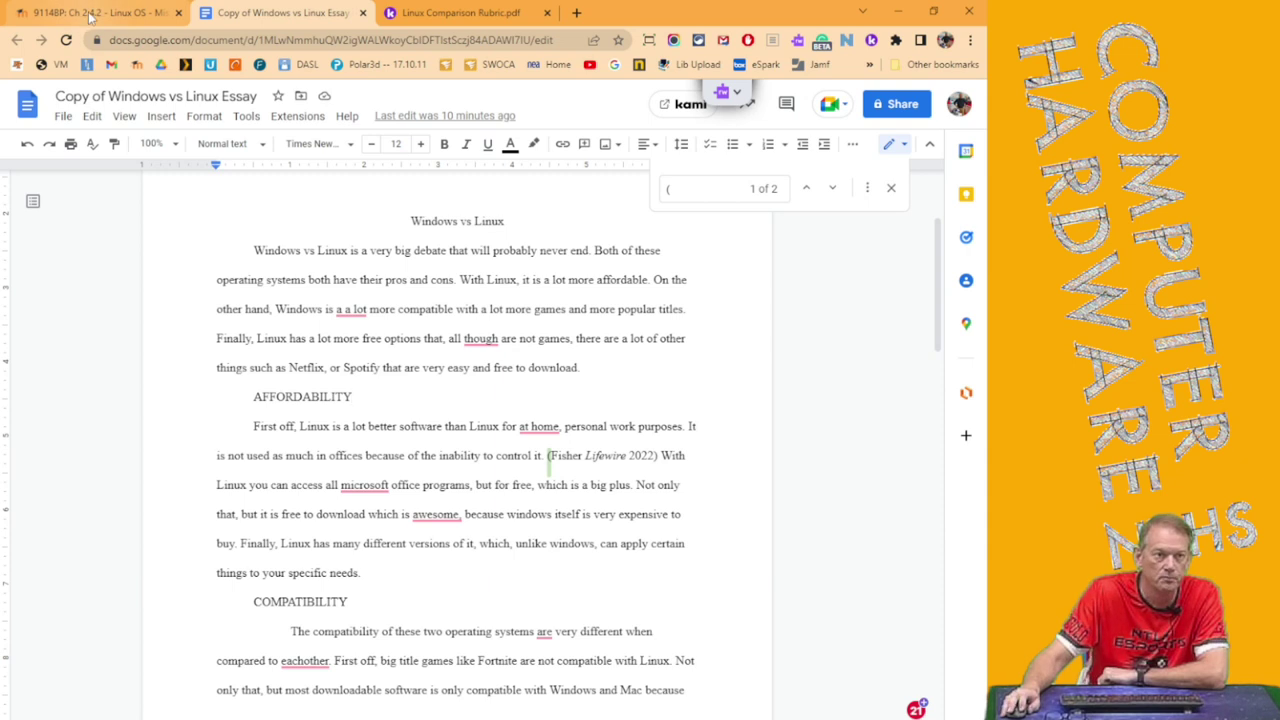
{"action": "left_click", "coordinate": [96, 12]}
{"action": "left_click", "coordinate": [435, 10]}
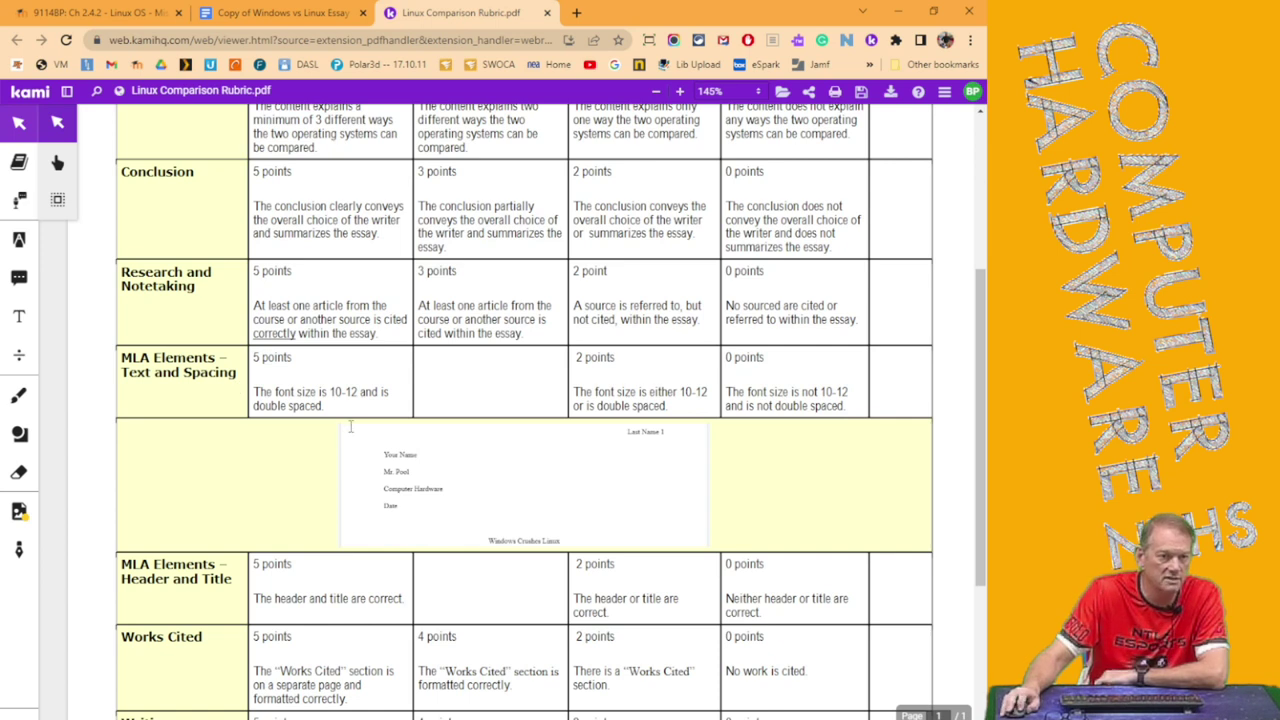
{"action": "left_click", "coordinate": [280, 12]}
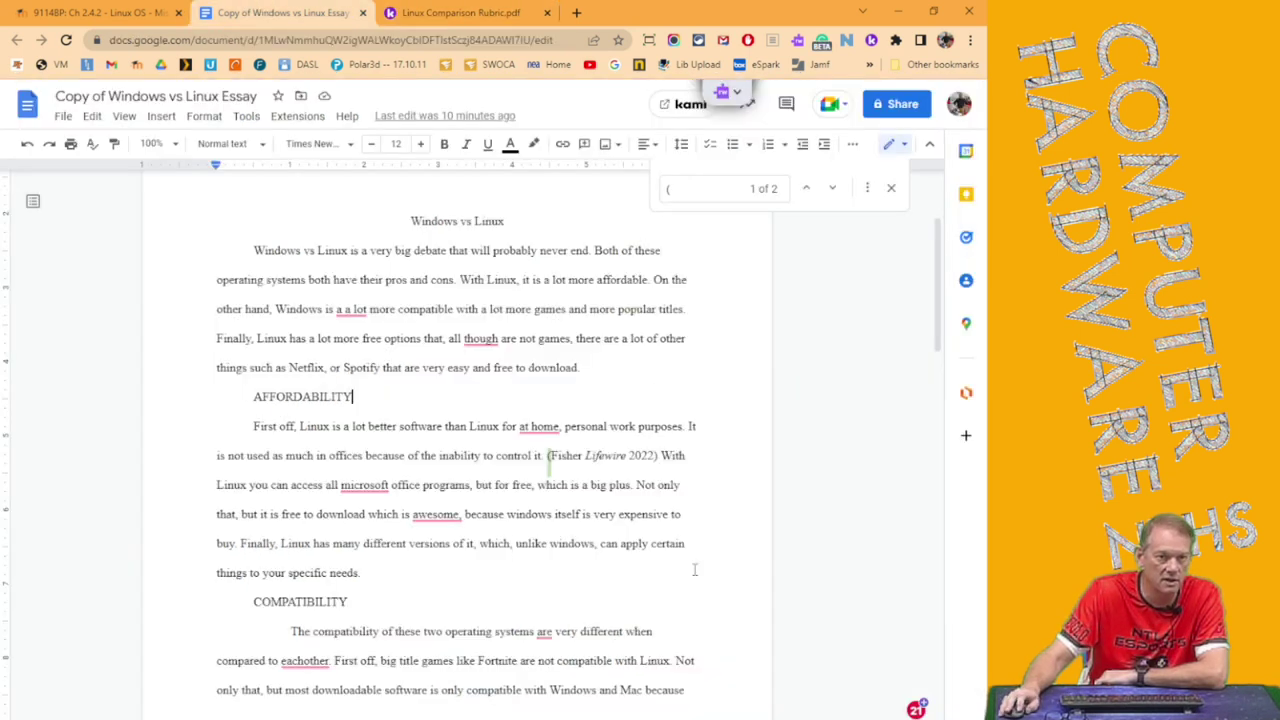
{"action": "left_click", "coordinate": [396, 258]}
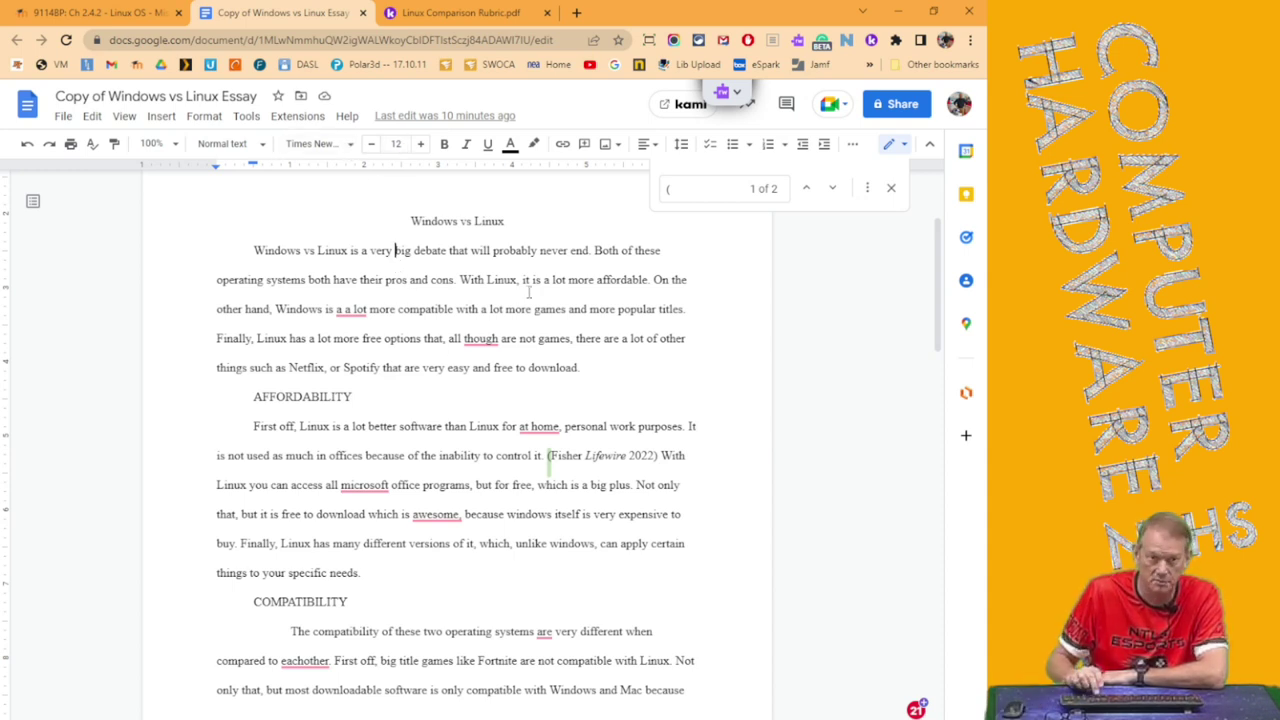
{"action": "key", "text": "Down"}
{"action": "key", "text": "Down"}
{"action": "key", "text": "Down"}
{"action": "key", "text": "Down"}
{"action": "key", "text": "Down"}
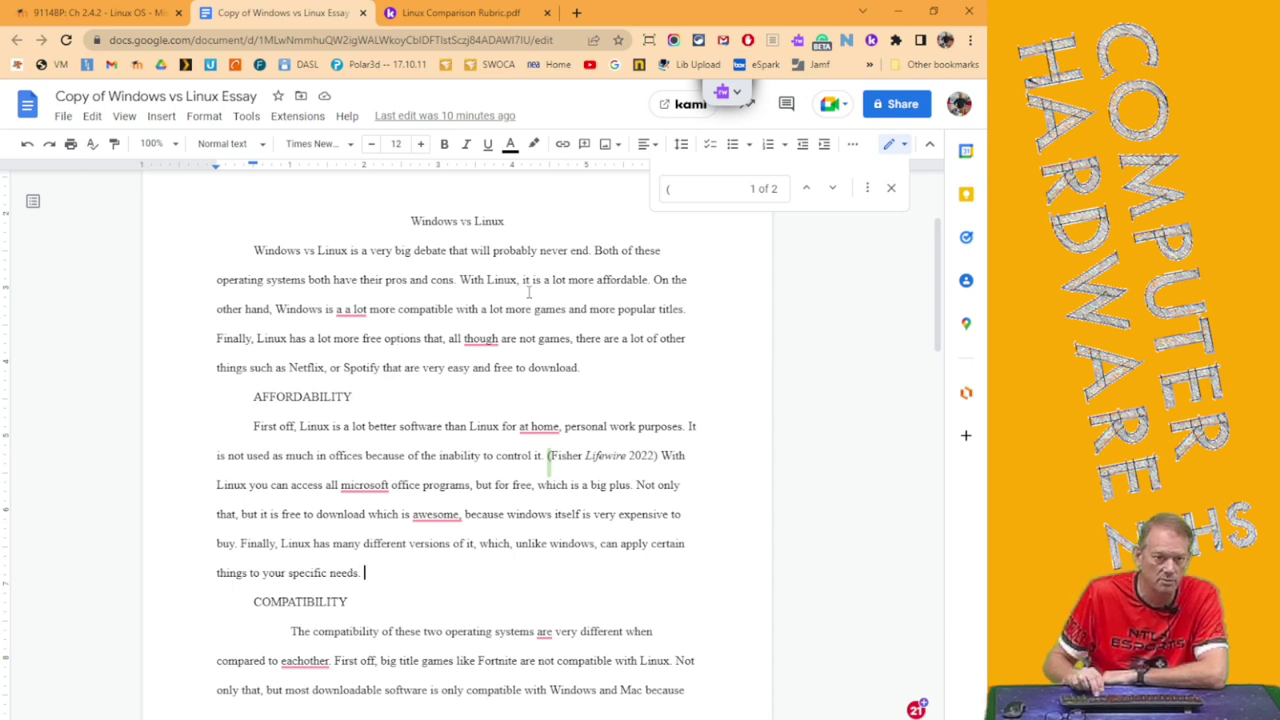
{"action": "scroll", "coordinate": [512, 400], "scroll_direction": "down", "scroll_amount": 4}
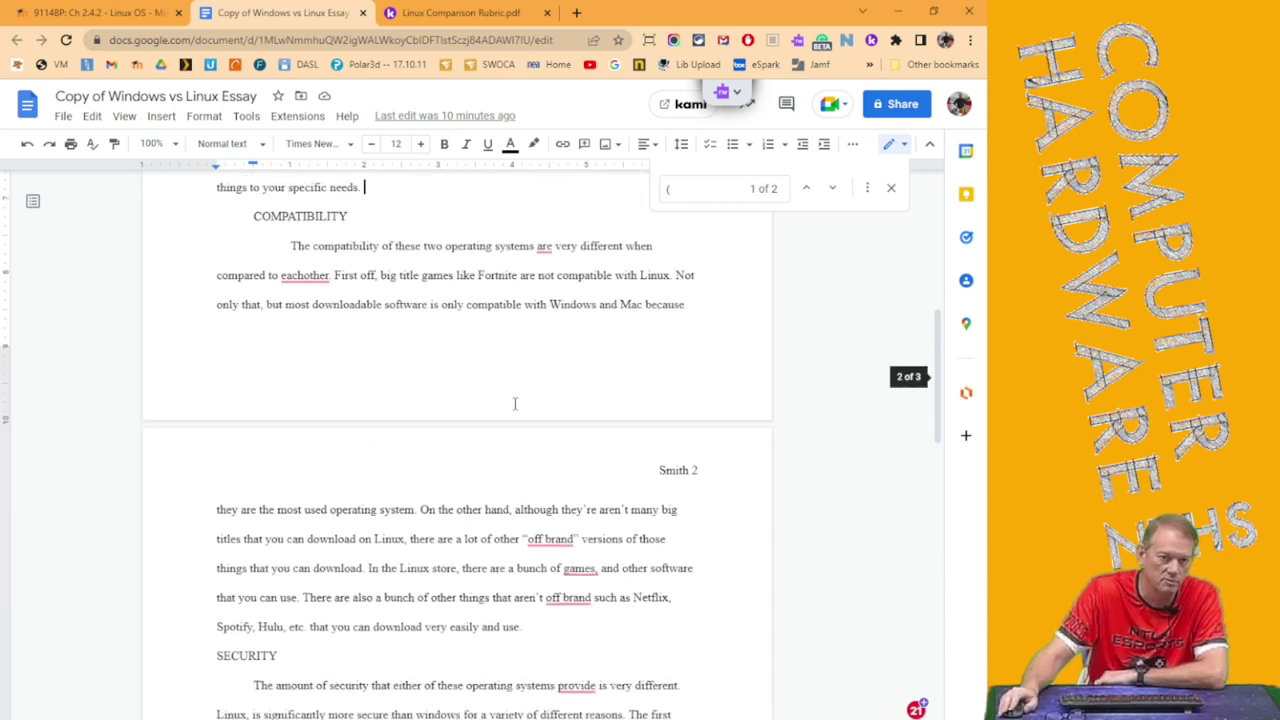
{"action": "scroll", "coordinate": [515, 403], "scroll_direction": "down", "scroll_amount": 3}
{"action": "left_click", "coordinate": [460, 12]}
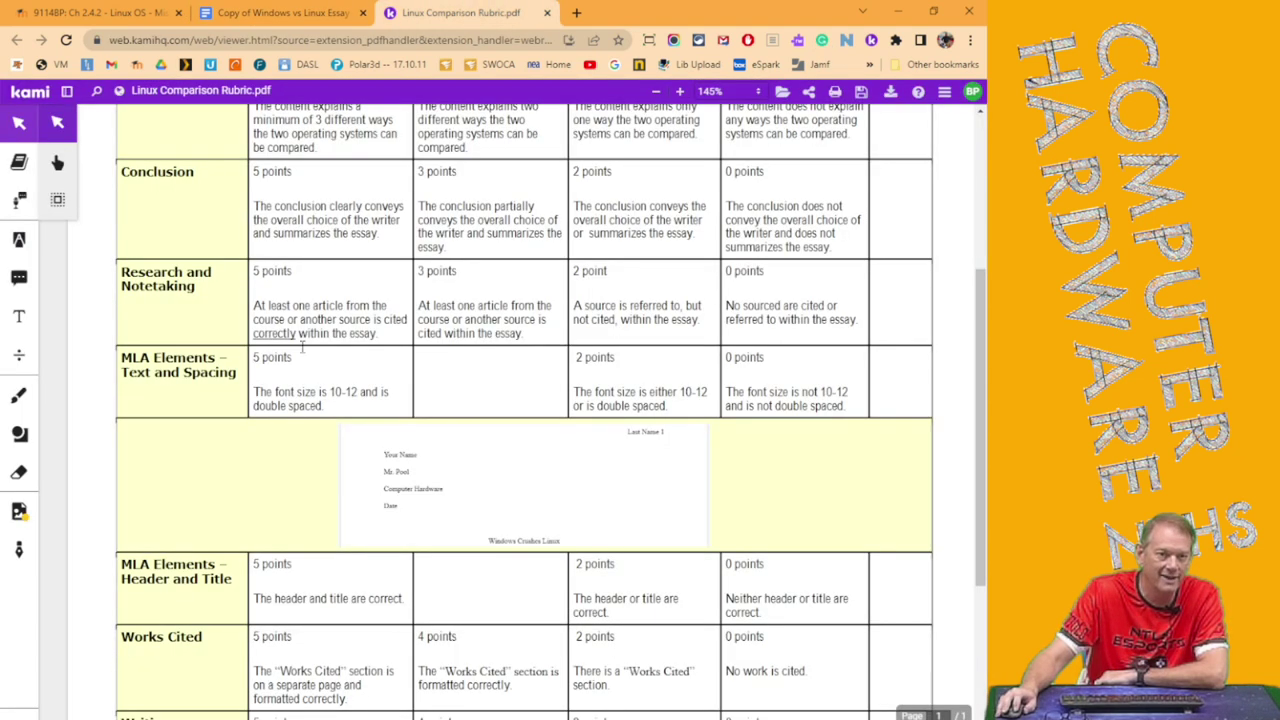
{"action": "scroll", "coordinate": [348, 367], "scroll_direction": "down", "scroll_amount": 3}
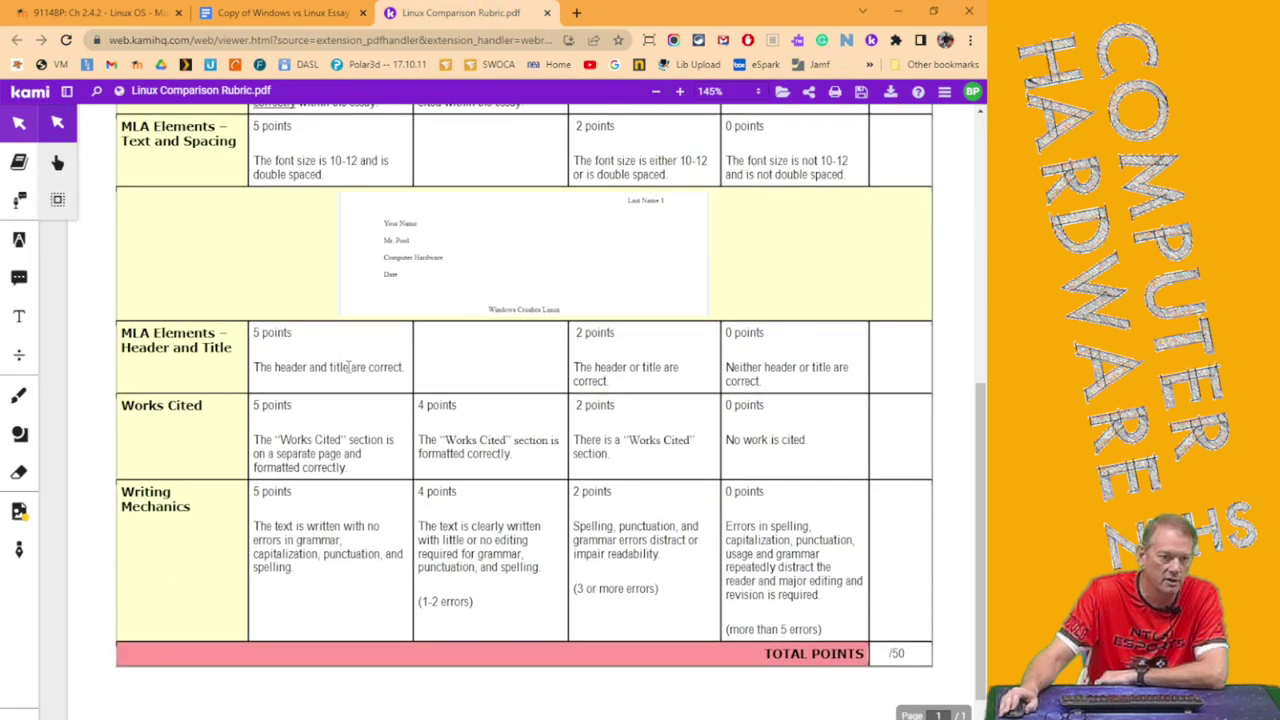
{"action": "left_click", "coordinate": [314, 12]}
{"action": "scroll", "coordinate": [543, 507], "scroll_direction": "up", "scroll_amount": 10}
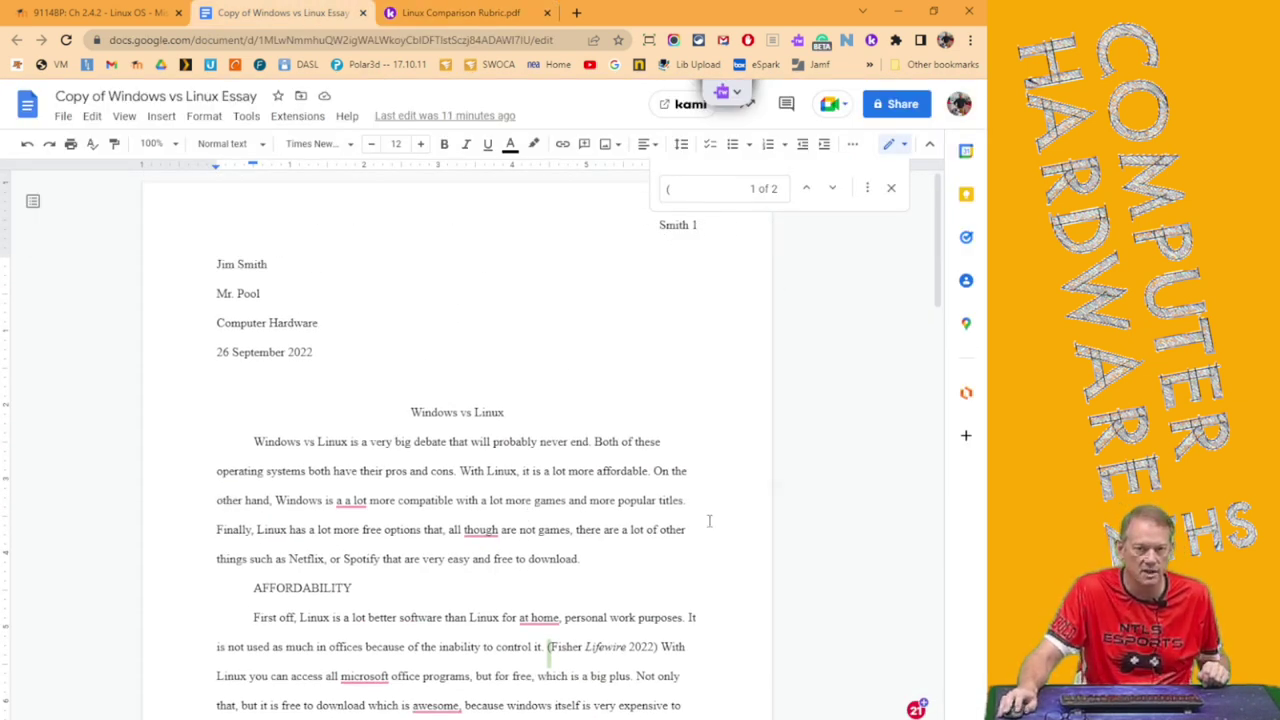
{"action": "scroll", "coordinate": [709, 520], "scroll_direction": "down", "scroll_amount": 10}
{"action": "scroll", "coordinate": [672, 418], "scroll_direction": "up", "scroll_amount": 3}
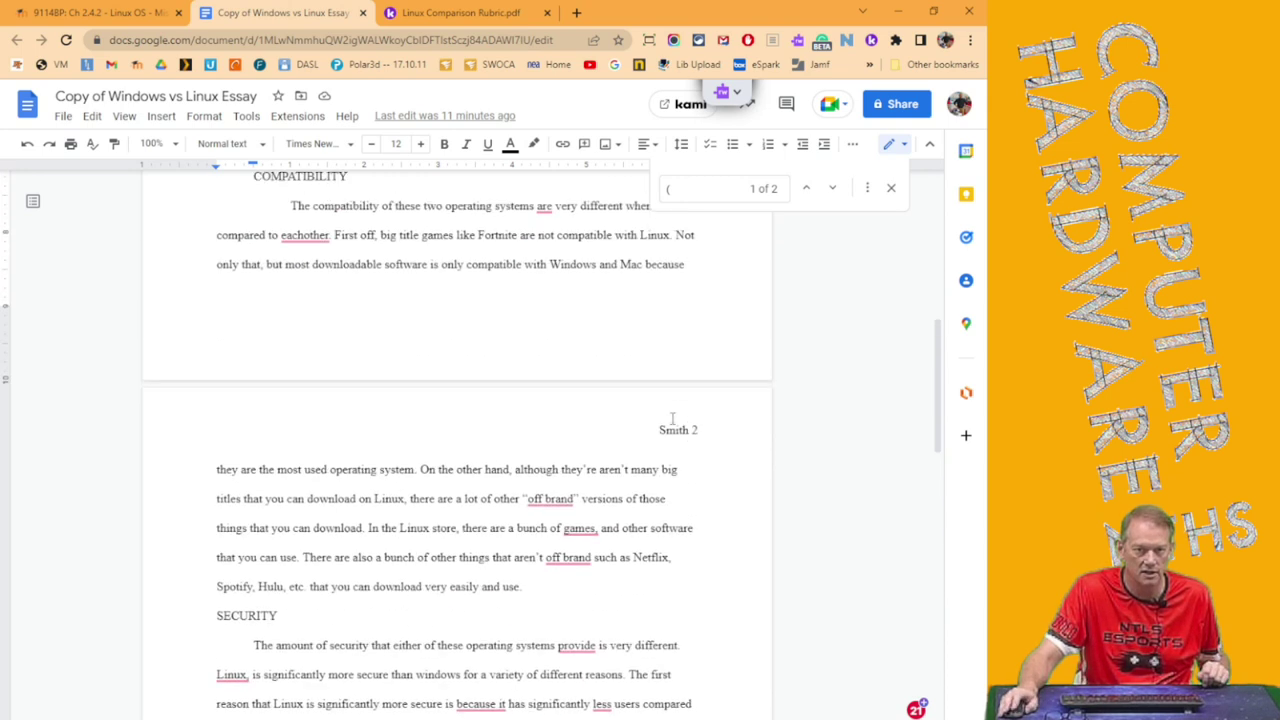
{"action": "scroll", "coordinate": [632, 600], "scroll_direction": "up", "scroll_amount": 7}
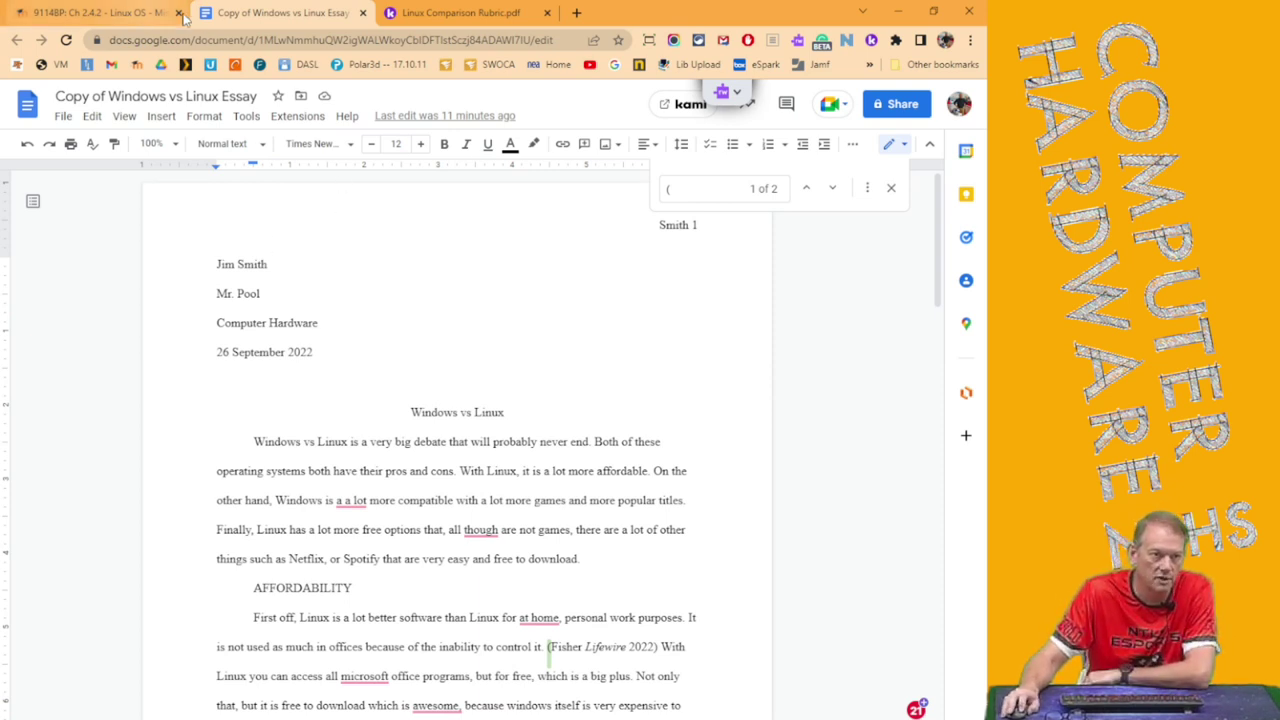
{"action": "left_click", "coordinate": [455, 13]}
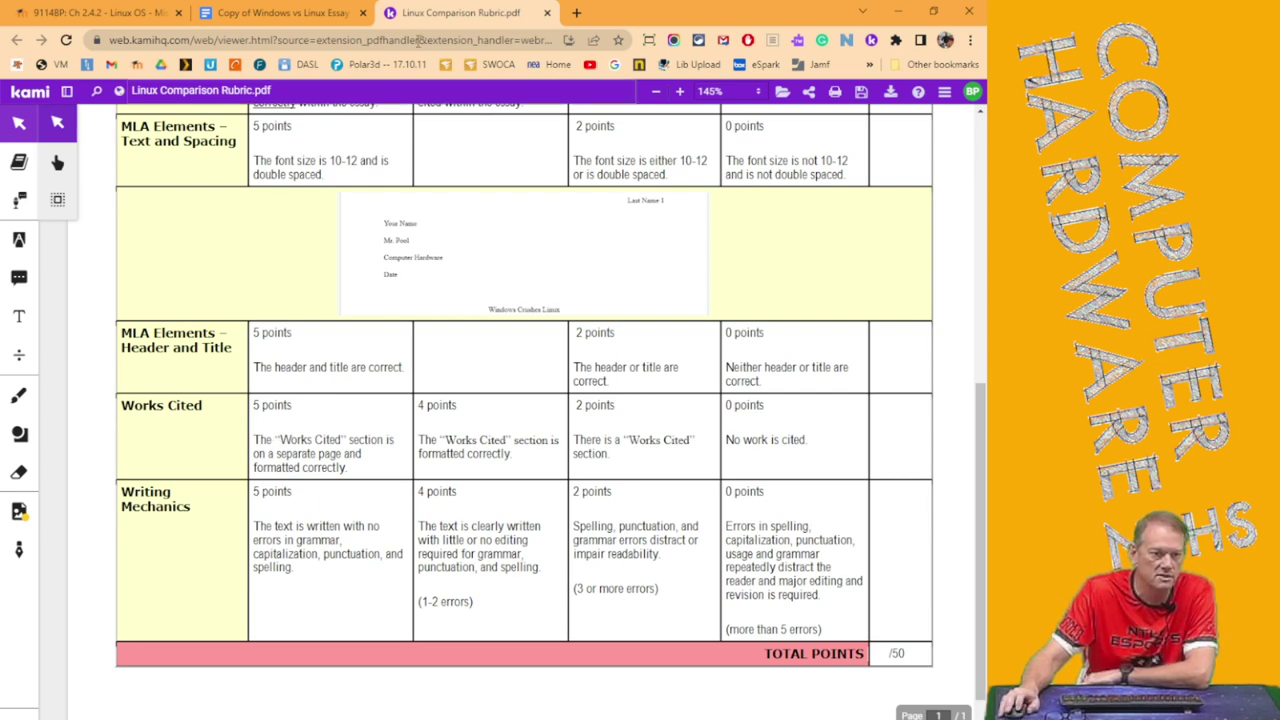
{"action": "left_click", "coordinate": [284, 13]}
{"action": "scroll", "coordinate": [577, 410], "scroll_direction": "down", "scroll_amount": 15}
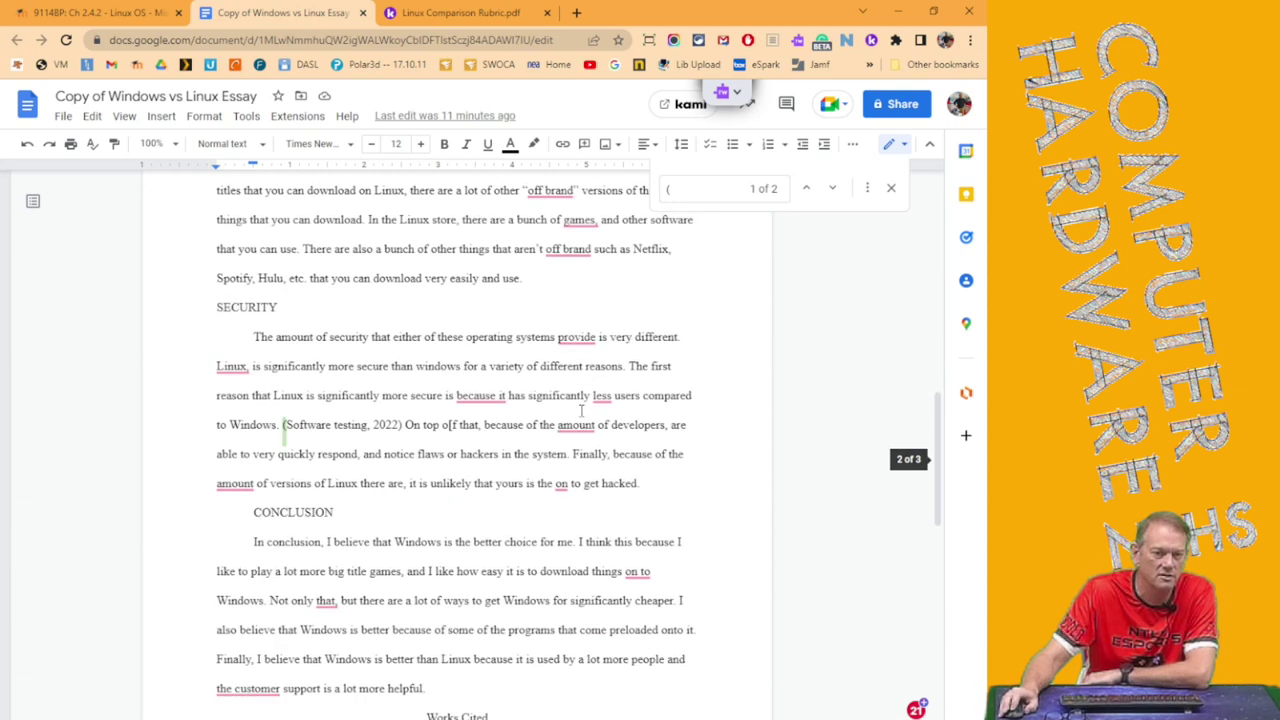
- Insert a page break after the conclusion so Works Cited starts on a new page
{"action": "left_click", "coordinate": [452, 379]}
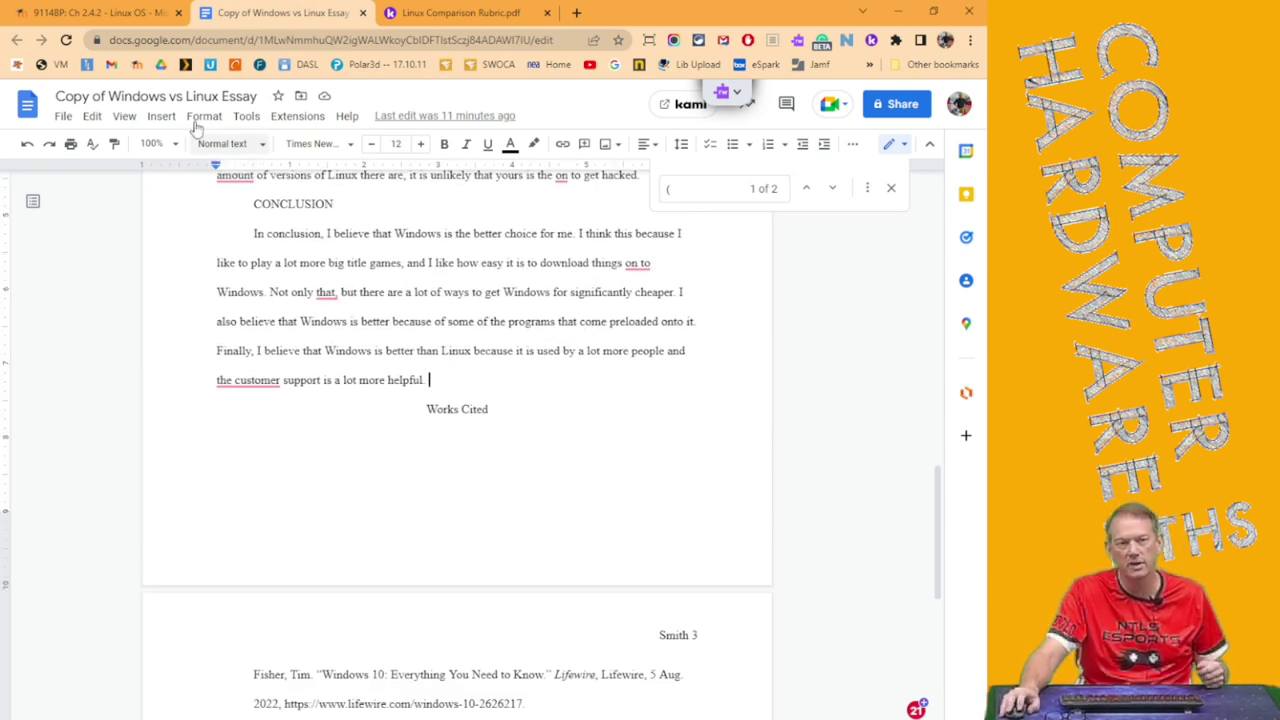
{"action": "left_click", "coordinate": [161, 116]}
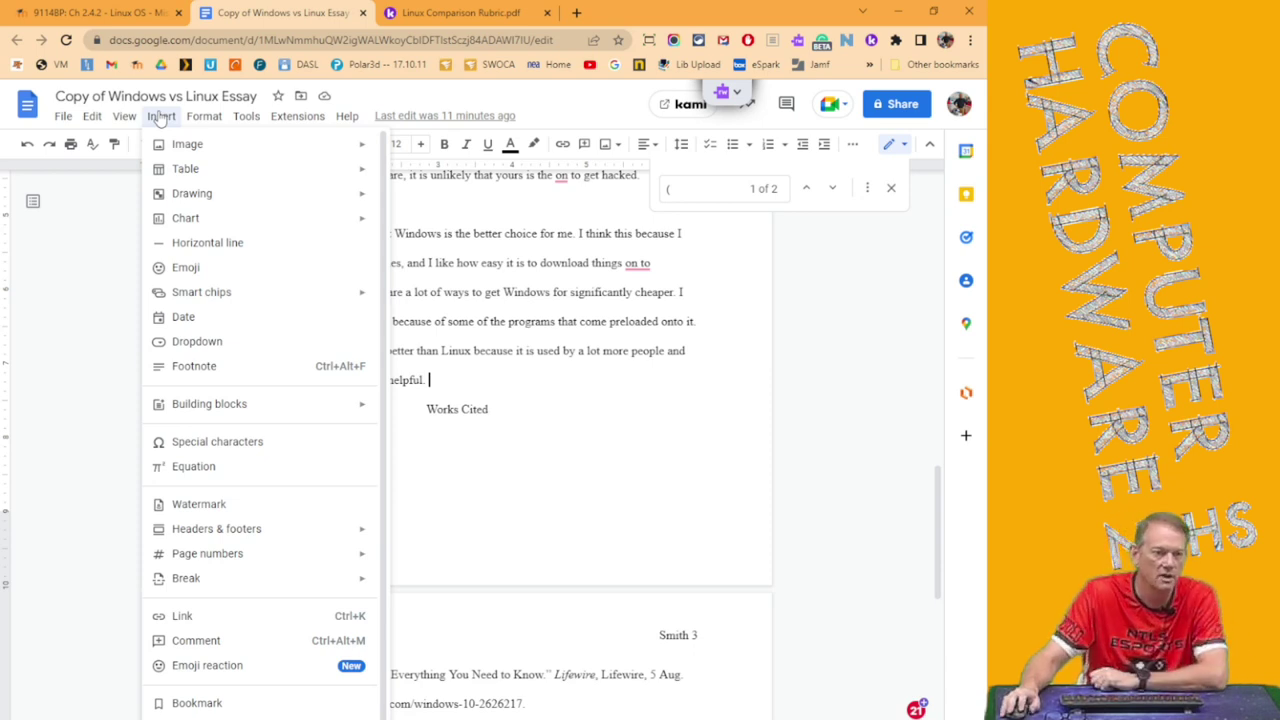
{"action": "mouse_move", "coordinate": [214, 588]}
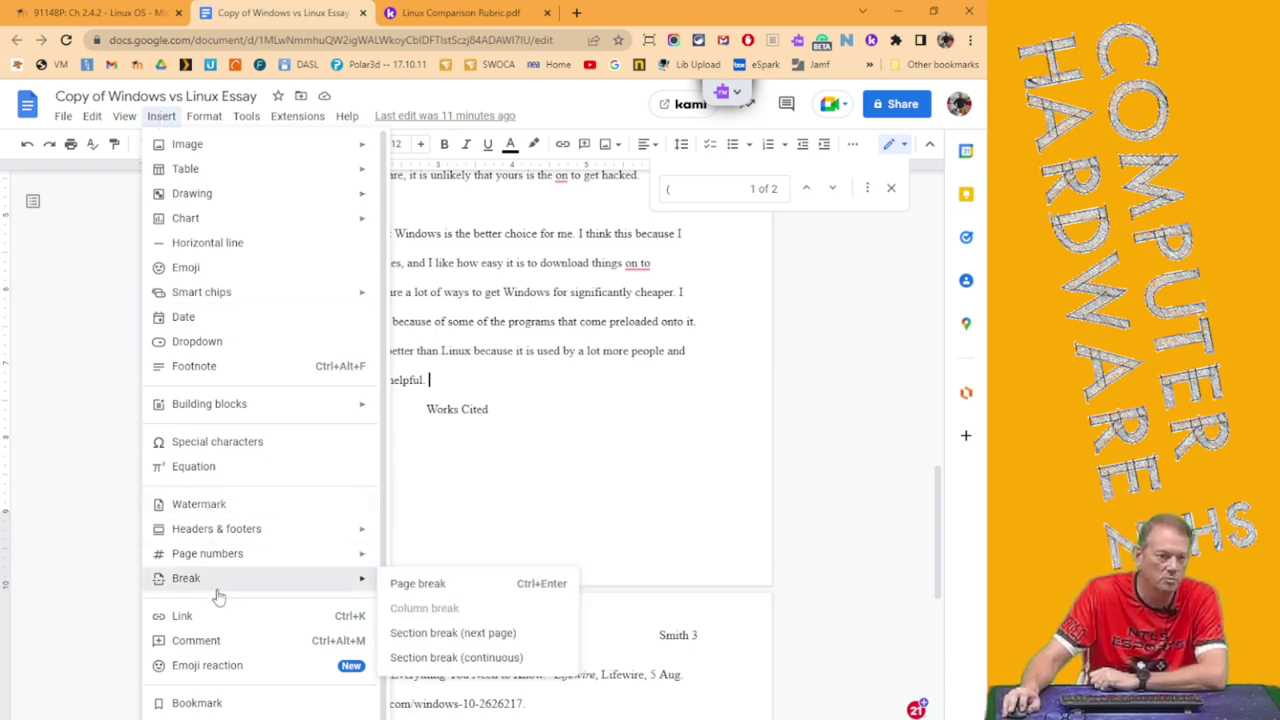
{"action": "left_click", "coordinate": [393, 588]}
- Delete the blank lines above and below the Works Cited heading
{"action": "scroll", "coordinate": [554, 414], "scroll_direction": "down", "scroll_amount": 4}
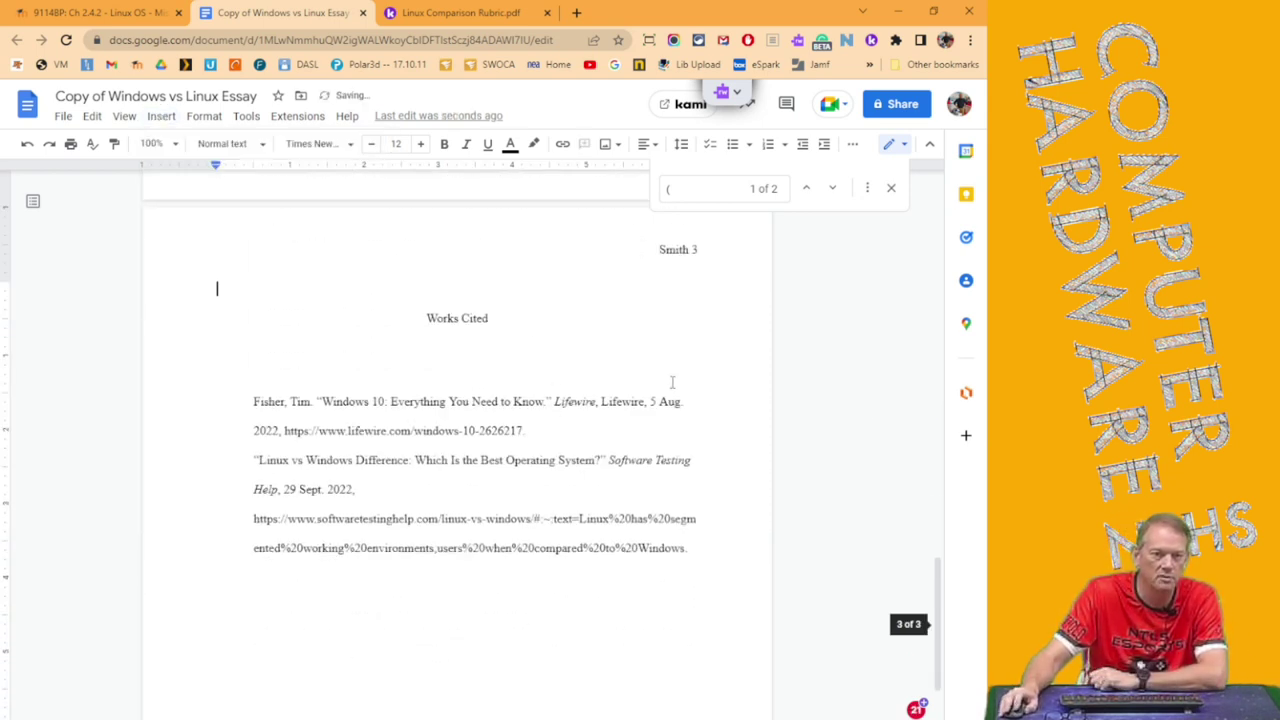
{"action": "key", "text": "Delete"}
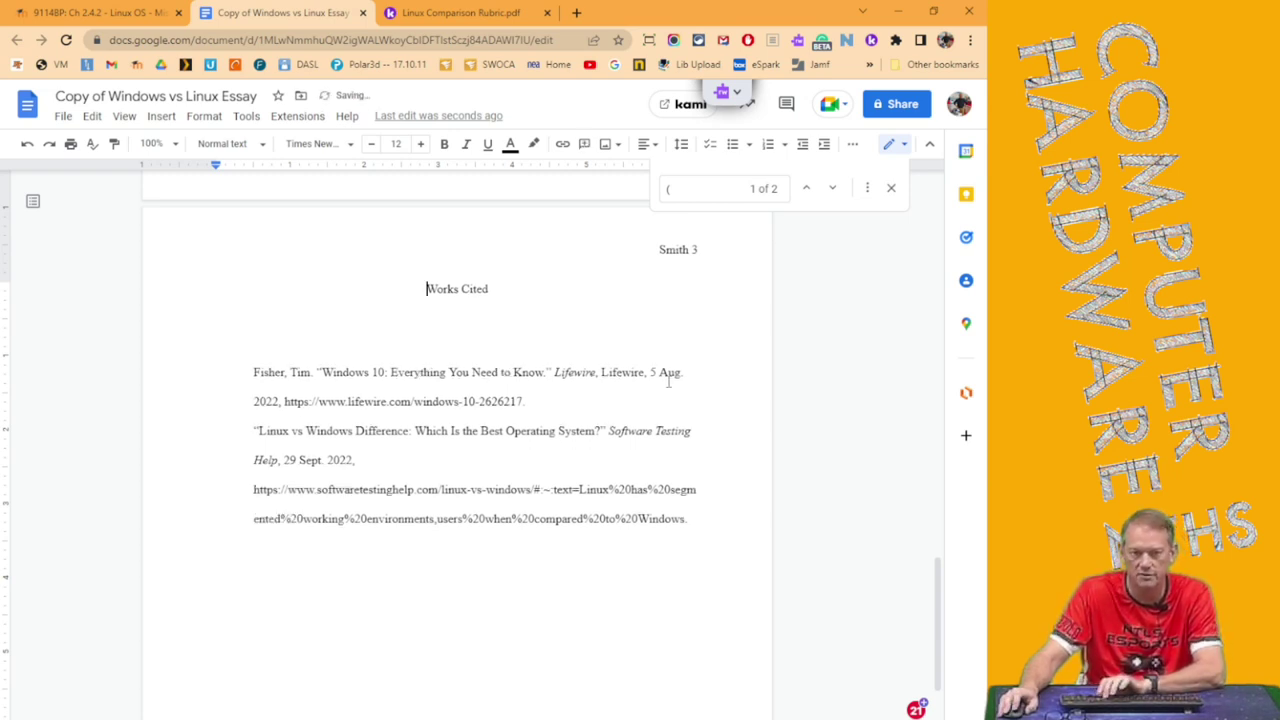
{"action": "key", "text": "Down"}
{"action": "key", "text": "Delete"}
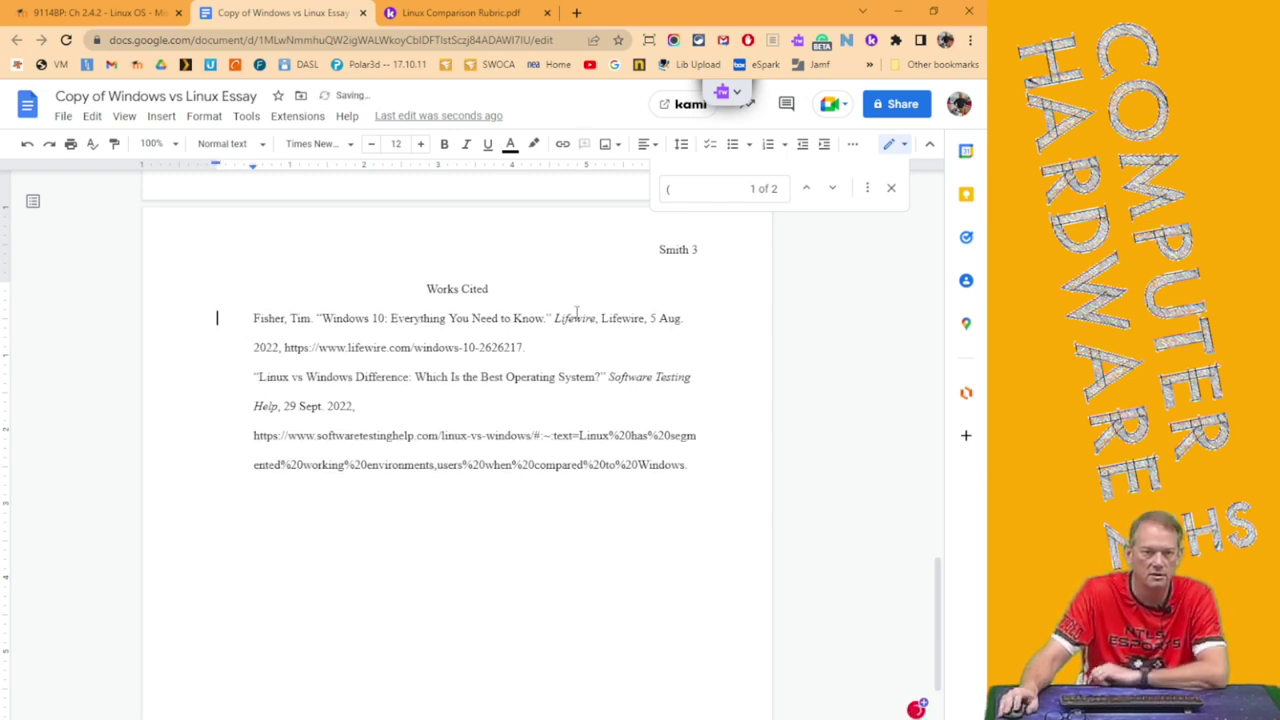
{"action": "scroll", "coordinate": [548, 477], "scroll_direction": "up", "scroll_amount": 10}
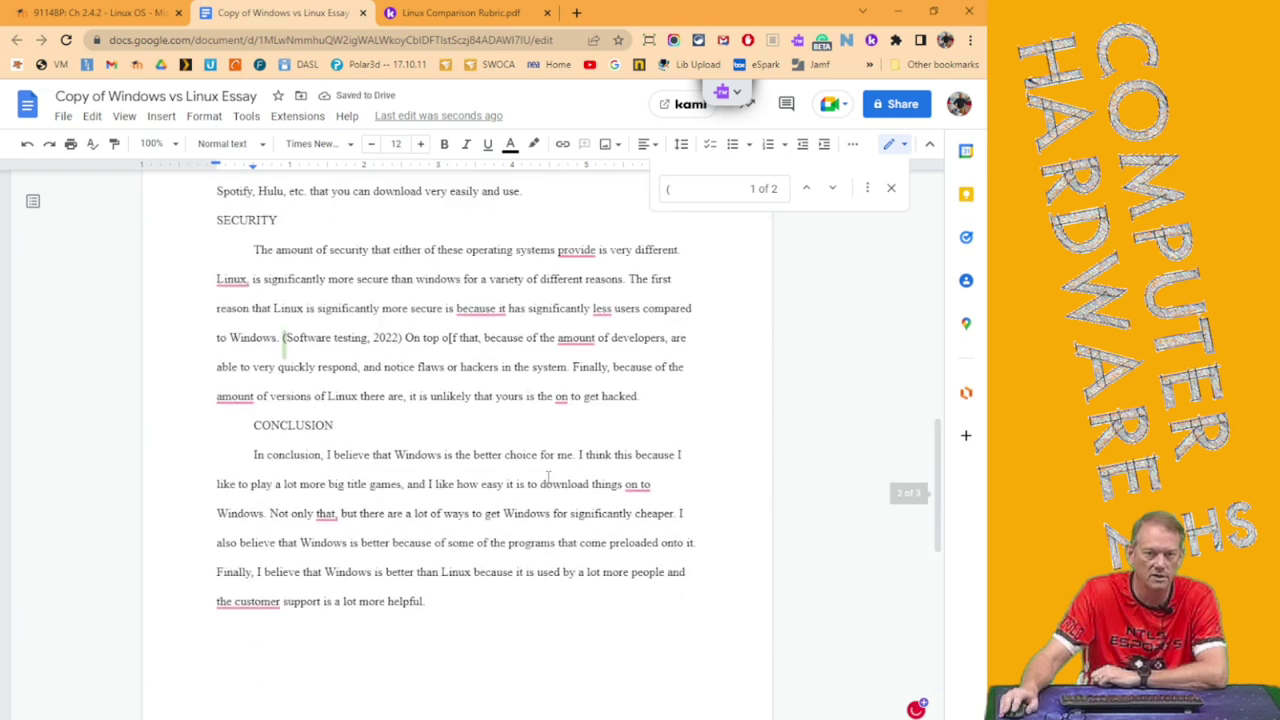
{"action": "left_click", "coordinate": [444, 14]}
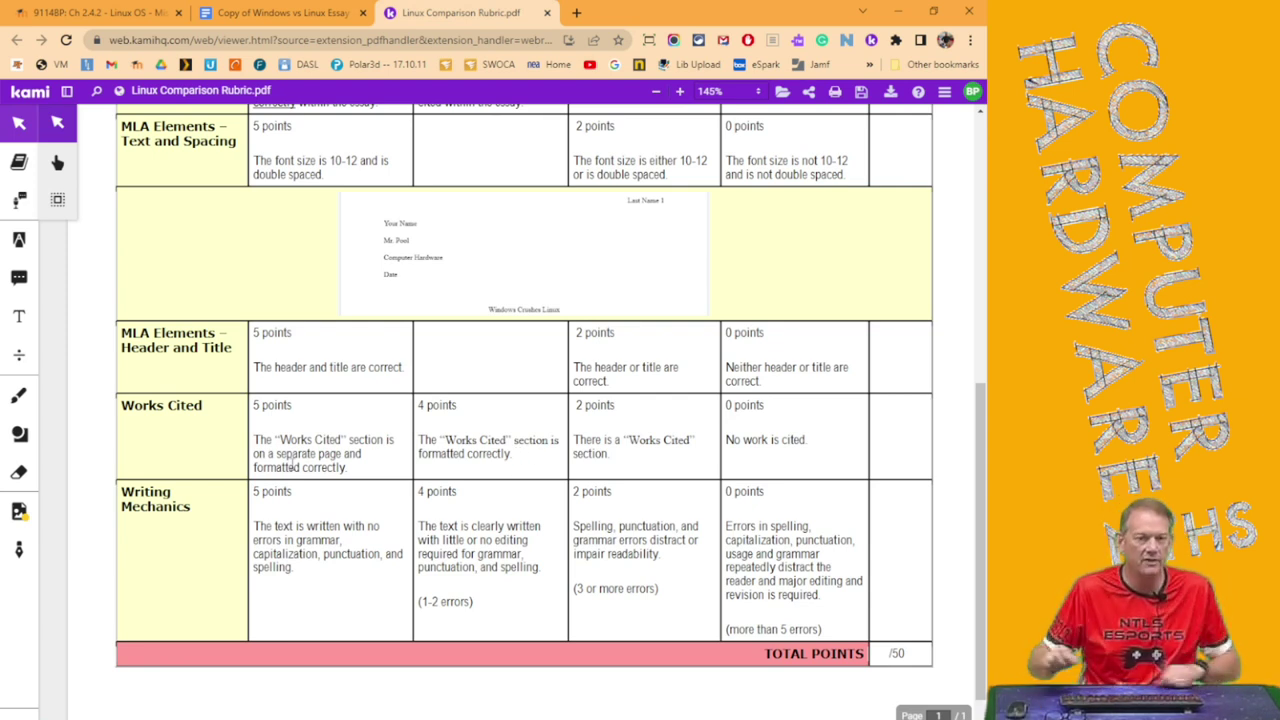
{"action": "double_click", "coordinate": [576, 491]}
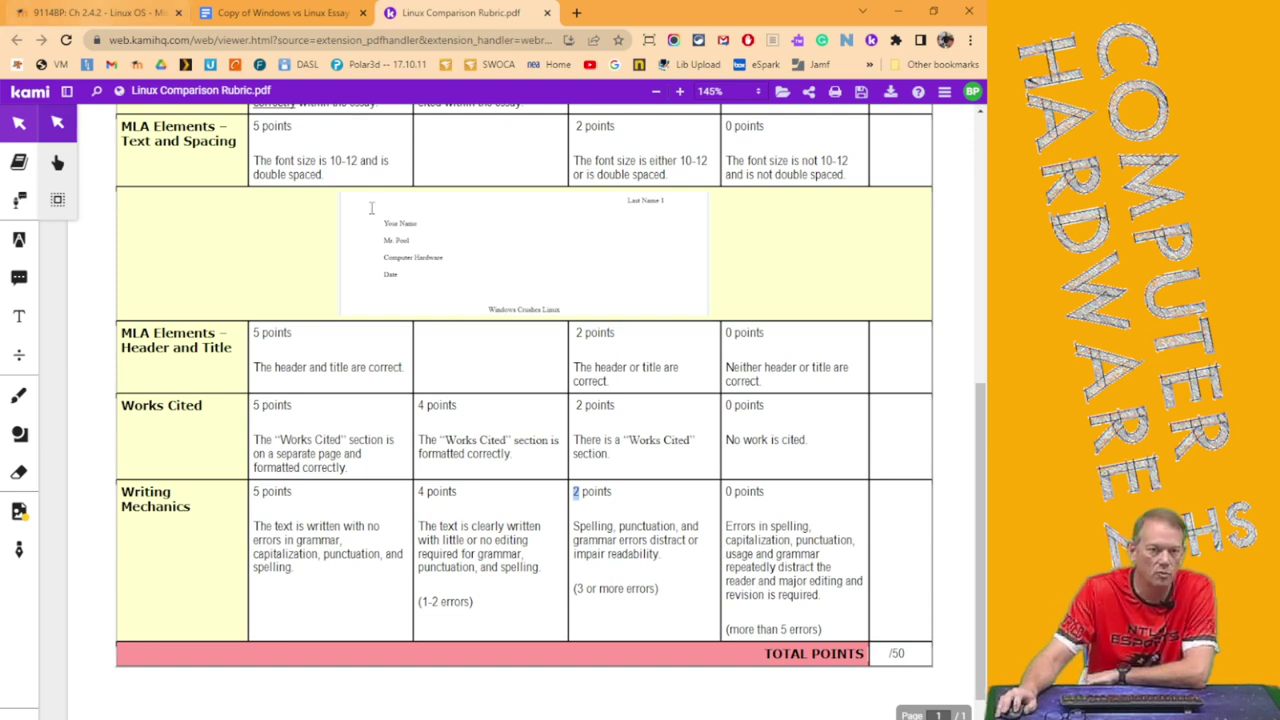
{"action": "left_click", "coordinate": [245, 13]}
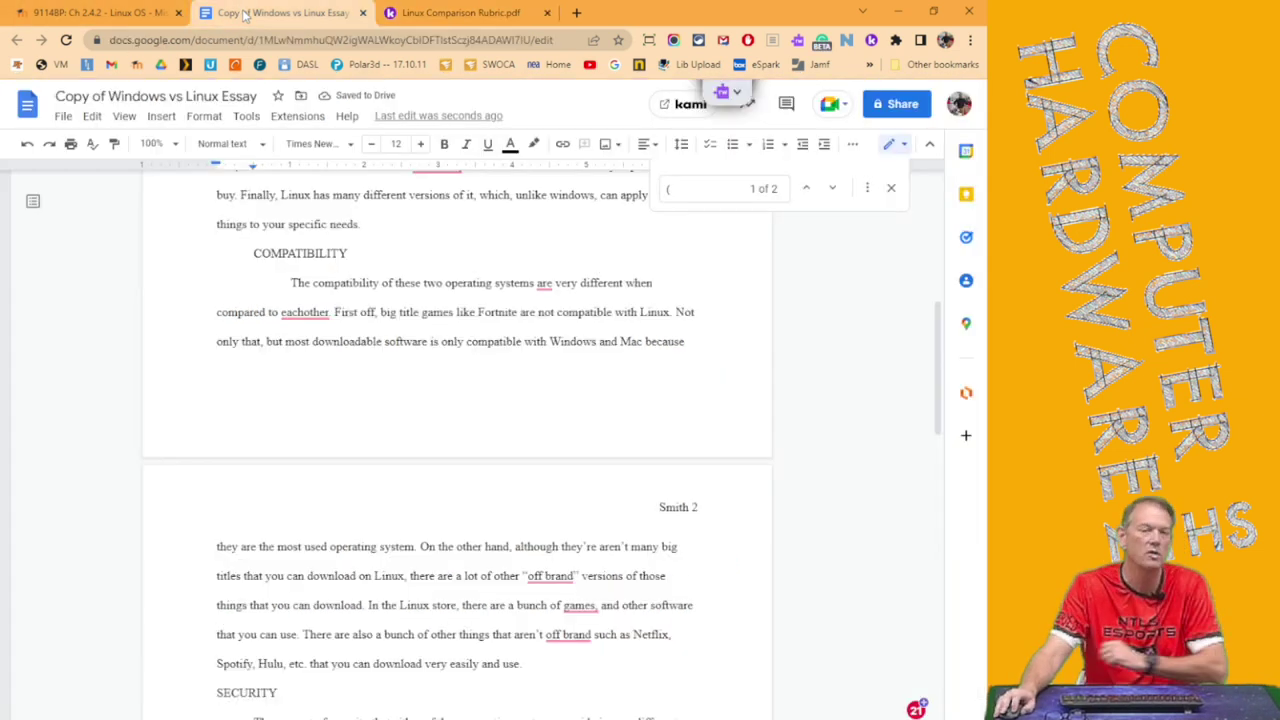
- Accept Grammarly's fix changing 'microsoft' to 'Microsoft' in the Affordability paragraph
{"action": "scroll", "coordinate": [871, 517], "scroll_direction": "up", "scroll_amount": 6}
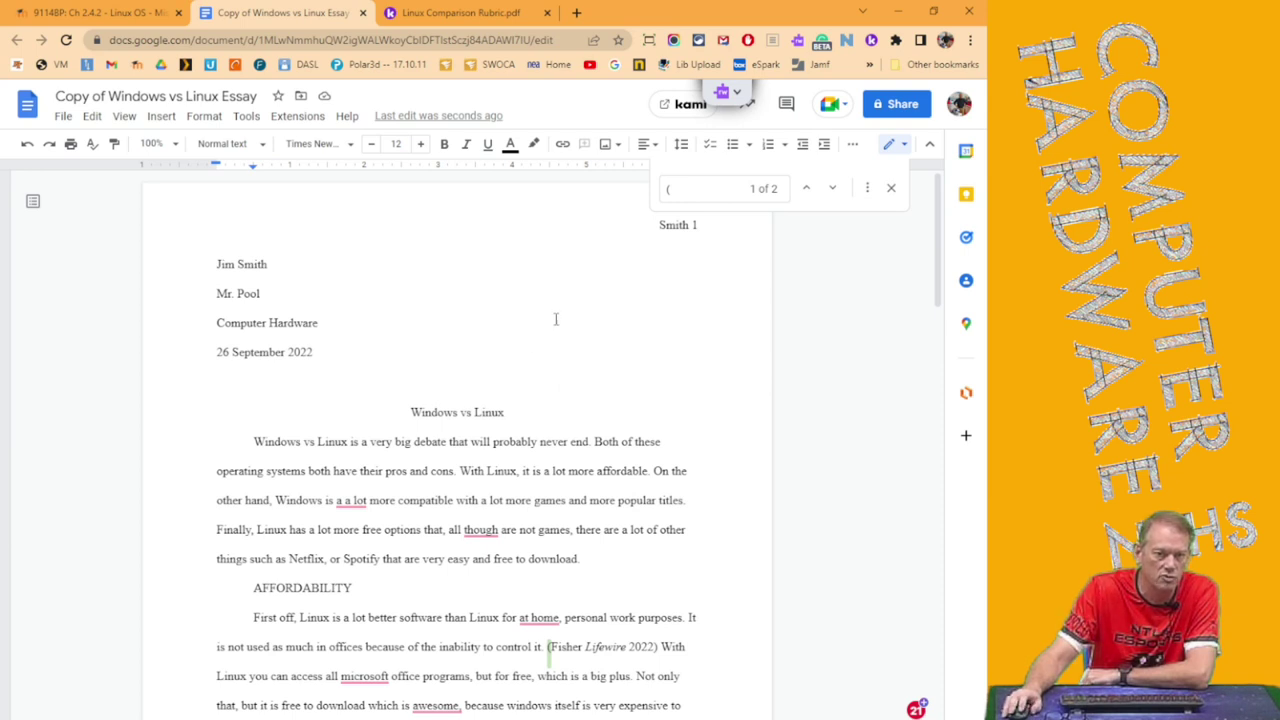
{"action": "mouse_move", "coordinate": [475, 530]}
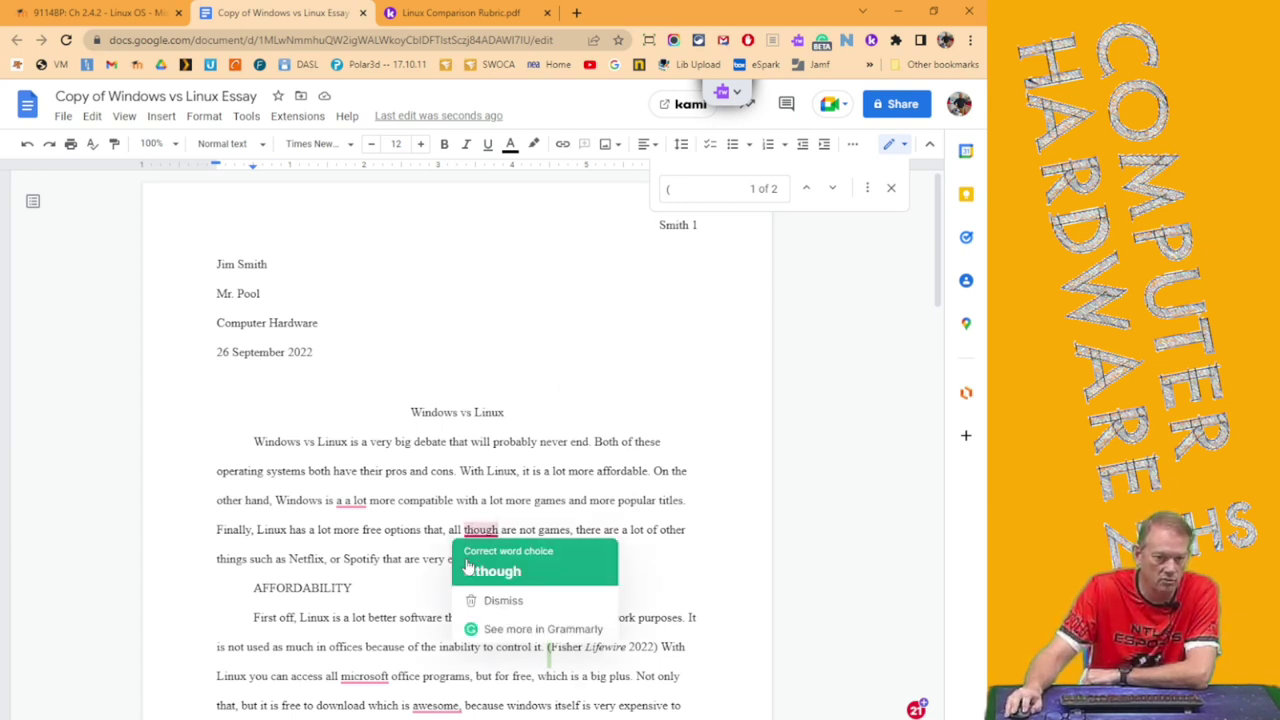
{"action": "scroll", "coordinate": [682, 337], "scroll_direction": "down", "scroll_amount": 2}
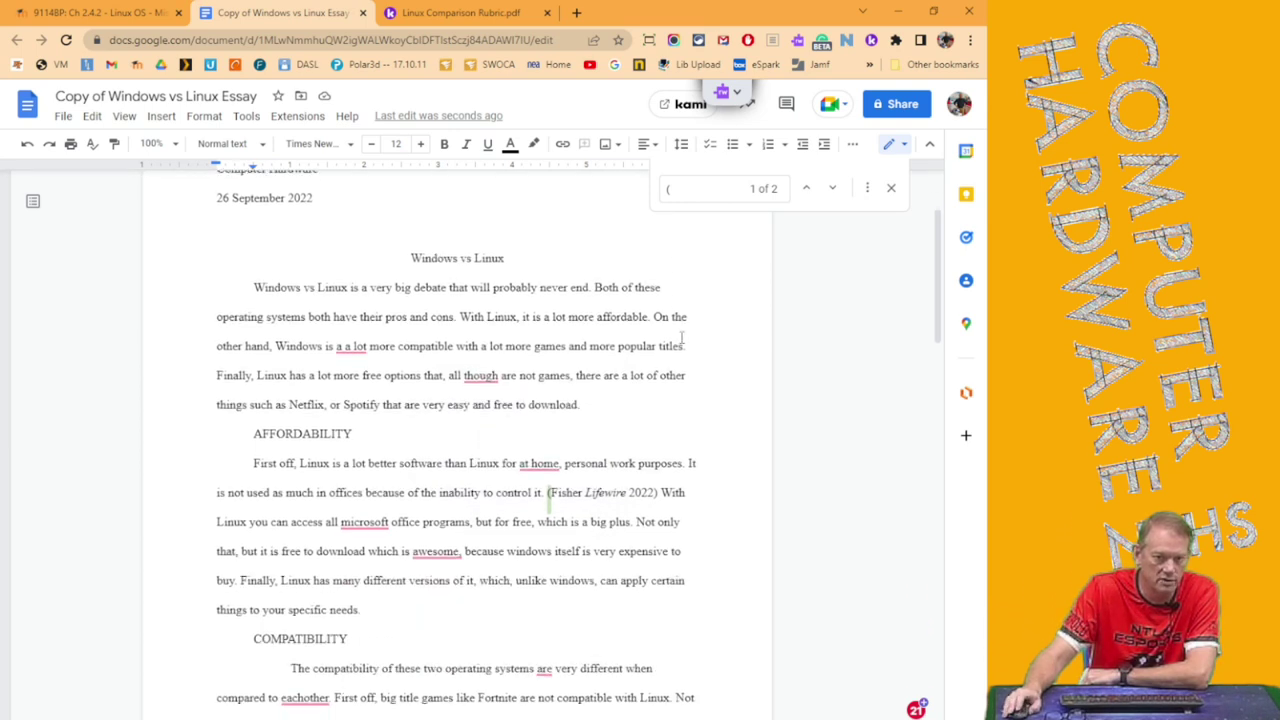
{"action": "mouse_move", "coordinate": [547, 468]}
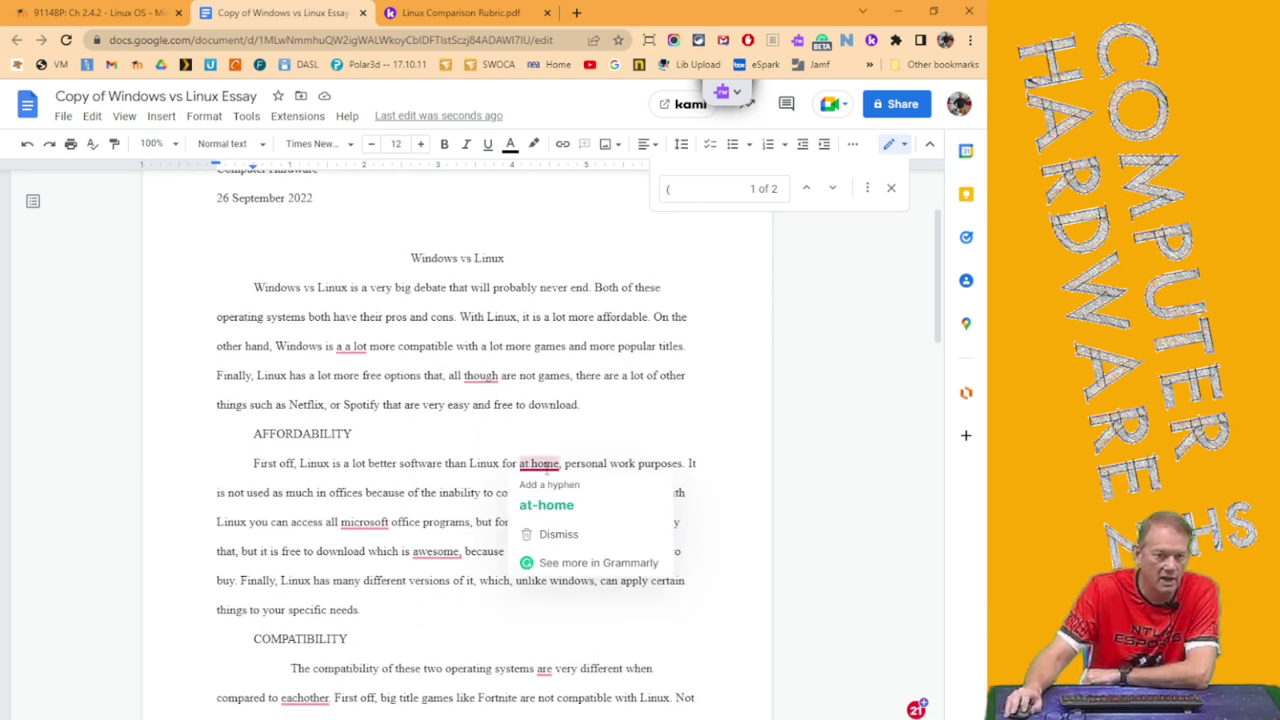
{"action": "scroll", "coordinate": [640, 380], "scroll_direction": "down", "scroll_amount": 2}
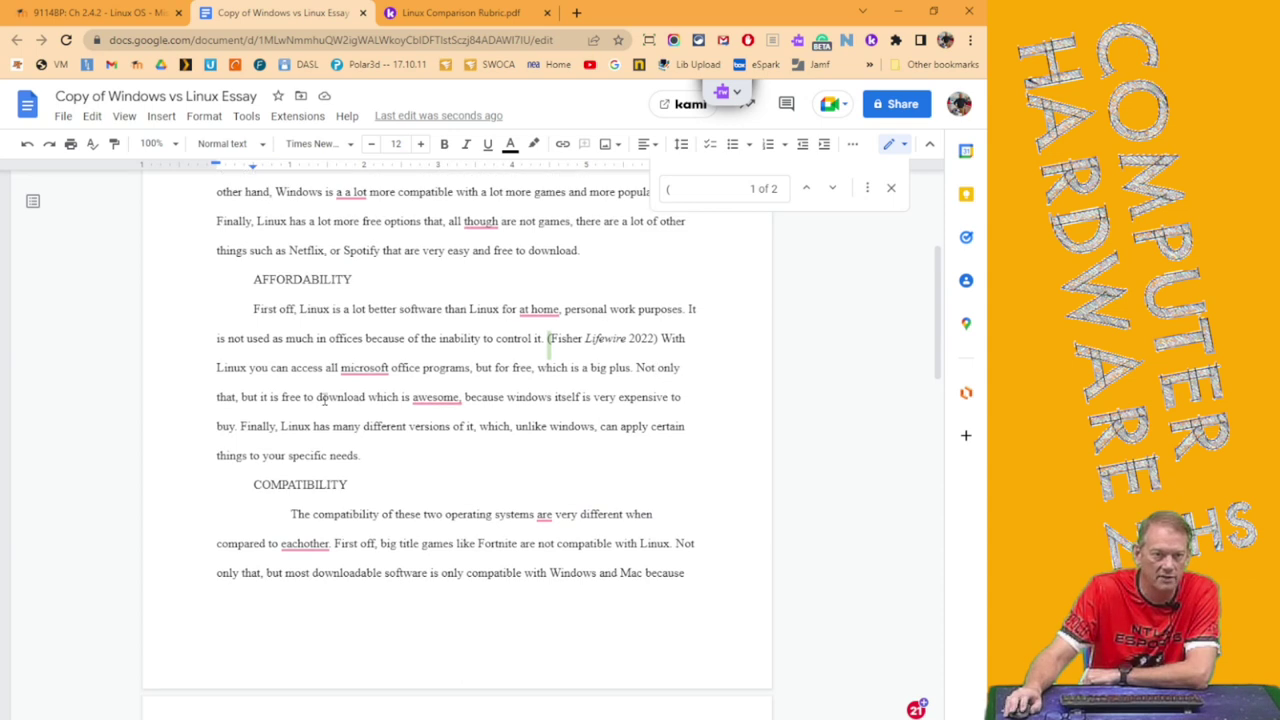
{"action": "mouse_move", "coordinate": [352, 369]}
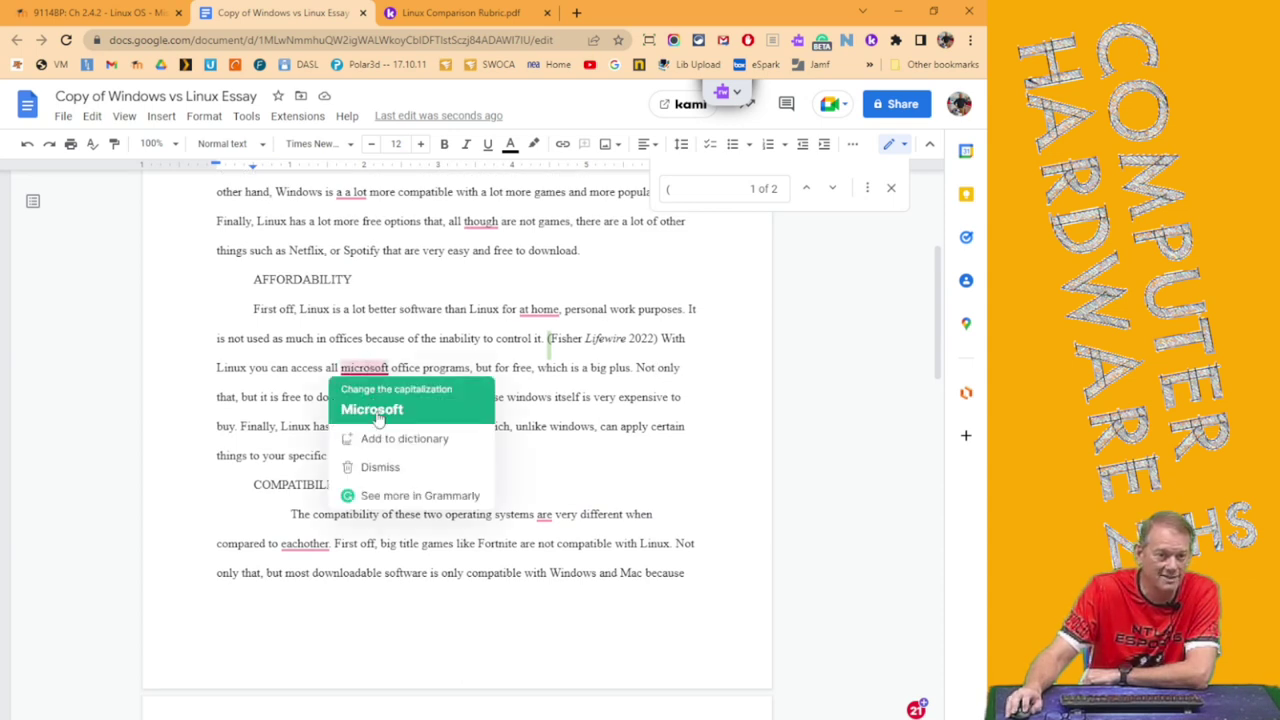
{"action": "left_click", "coordinate": [376, 410]}
{"action": "mouse_move", "coordinate": [443, 403]}
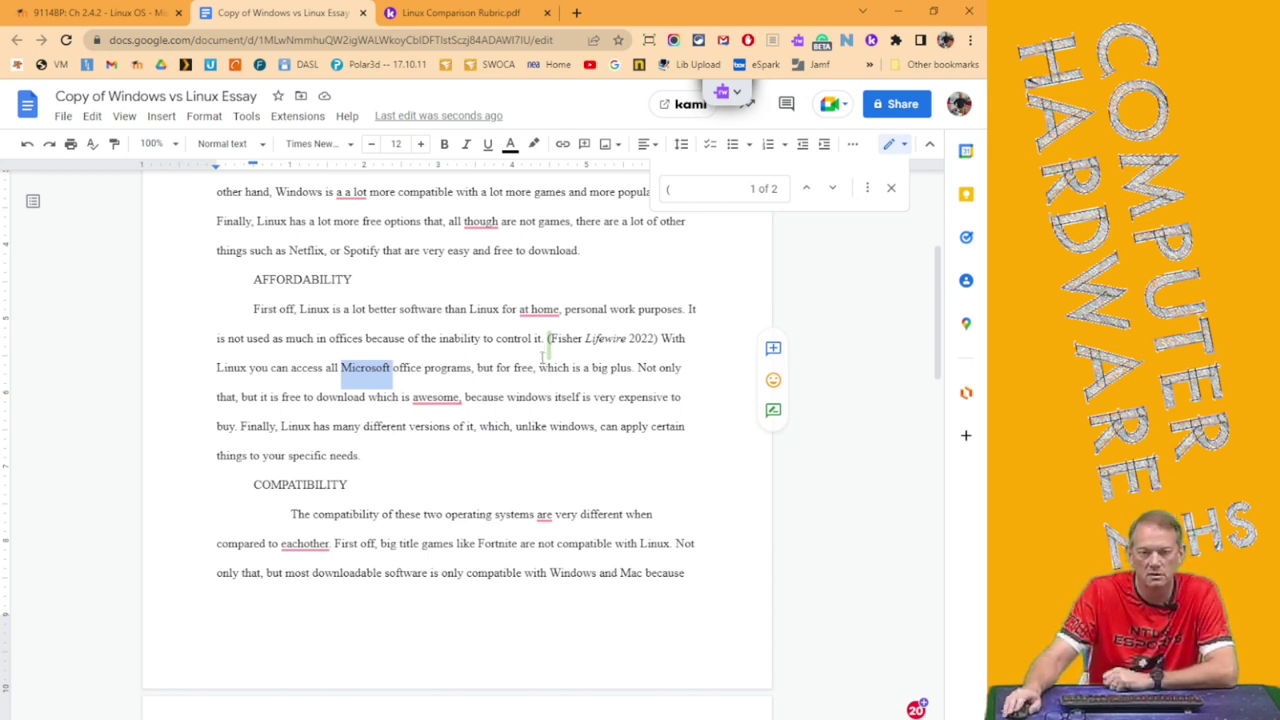
{"action": "scroll", "coordinate": [543, 352], "scroll_direction": "down", "scroll_amount": 3}
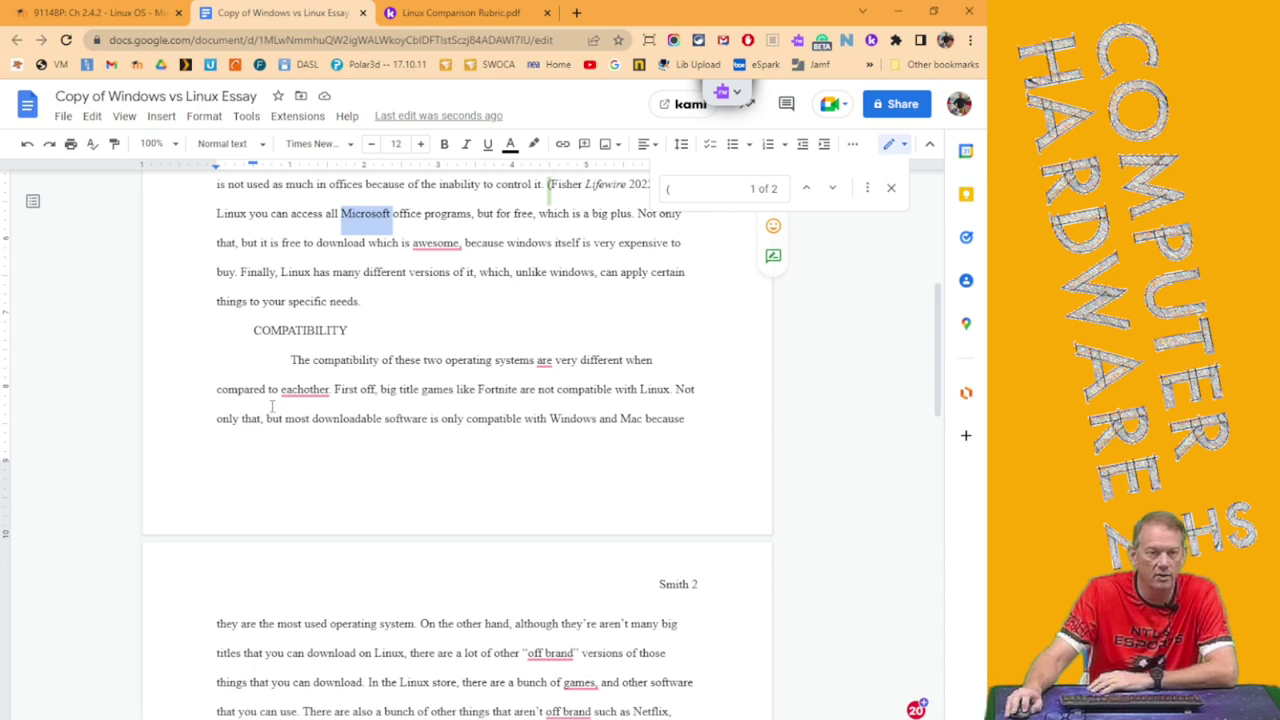
- Change 'eachother' to 'each other' and dismiss the suggestion for 'off brand'
{"action": "left_click", "coordinate": [290, 389]}
{"action": "left_click", "coordinate": [316, 429]}
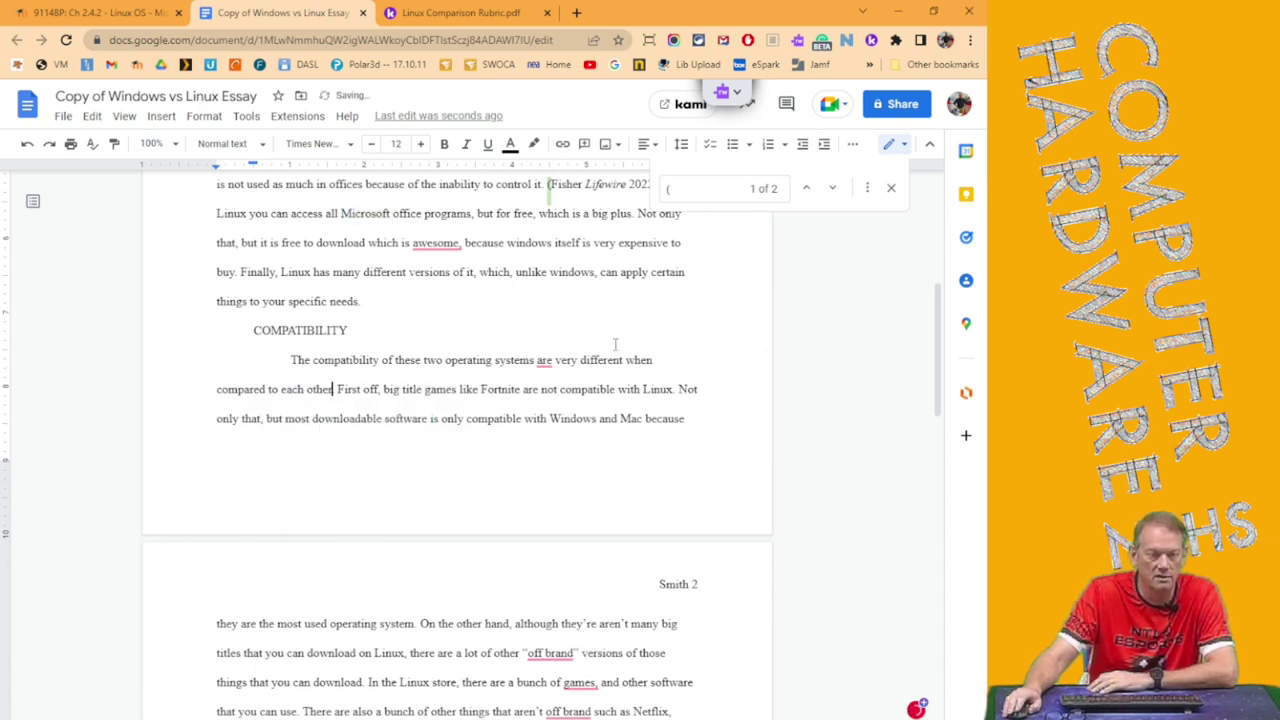
{"action": "scroll", "coordinate": [614, 345], "scroll_direction": "down", "scroll_amount": 1}
{"action": "scroll", "coordinate": [614, 345], "scroll_direction": "down", "scroll_amount": 5}
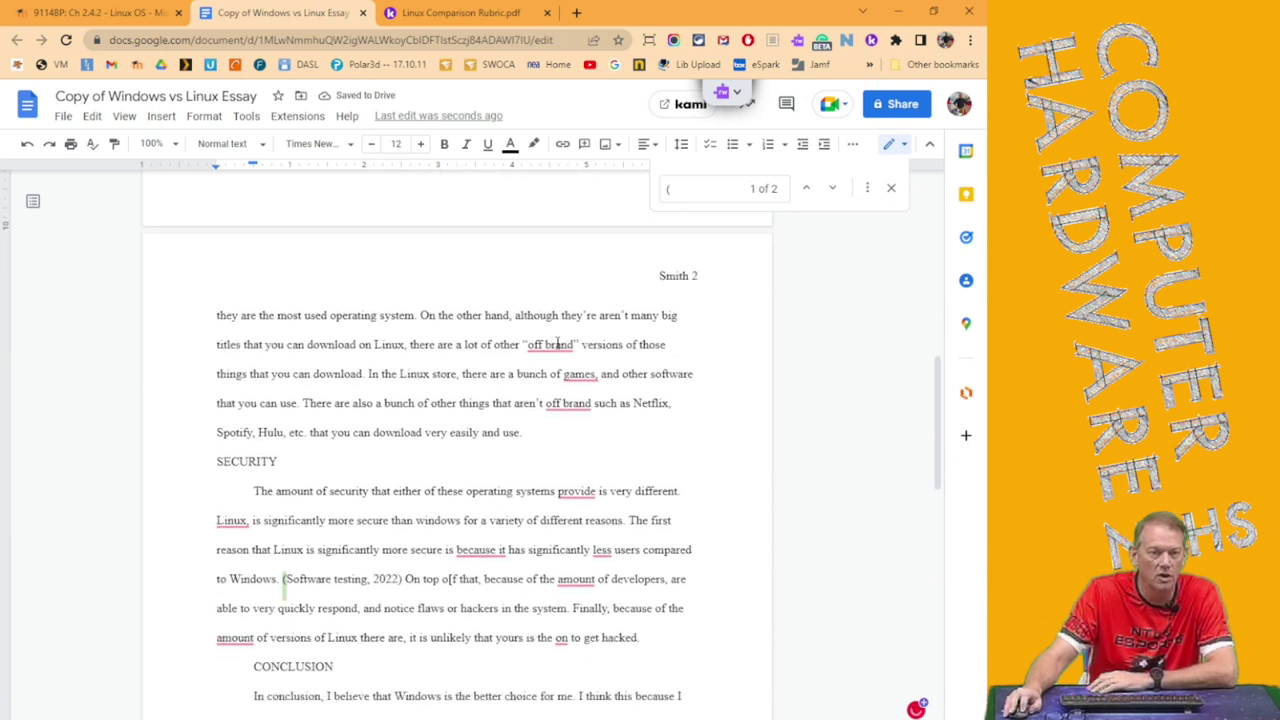
{"action": "left_click", "coordinate": [546, 340]}
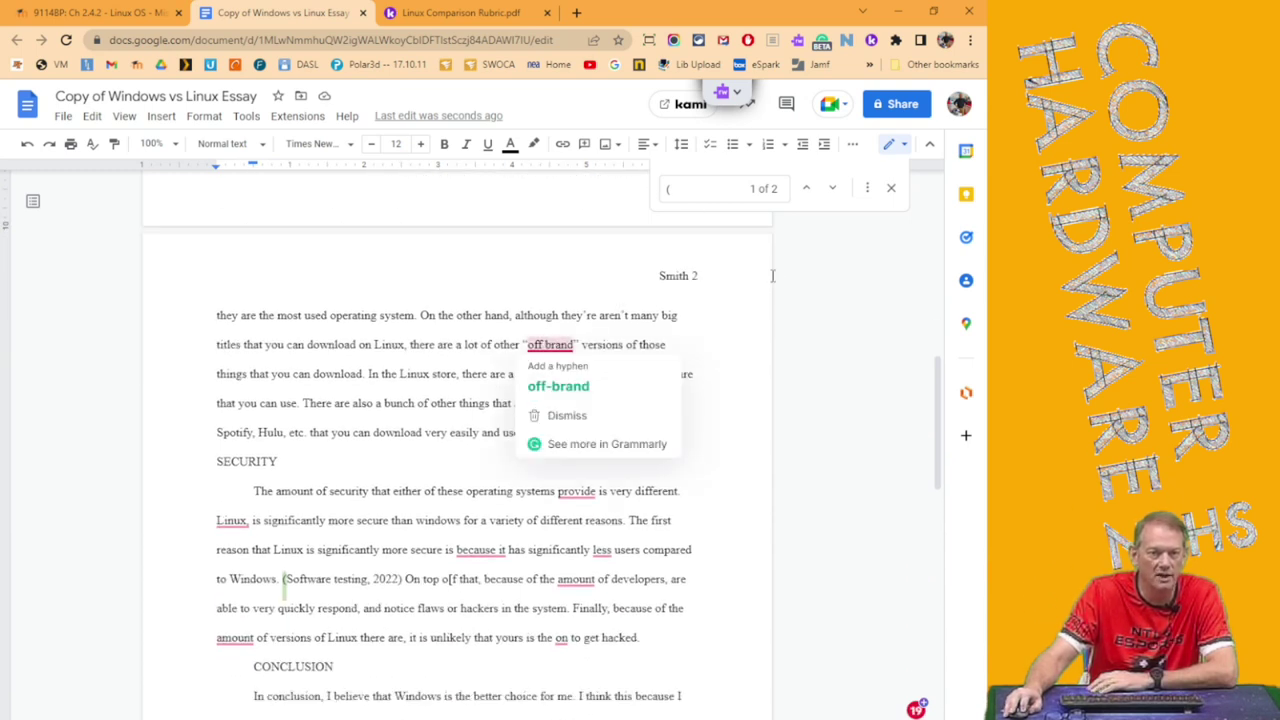
{"action": "left_click", "coordinate": [775, 320]}
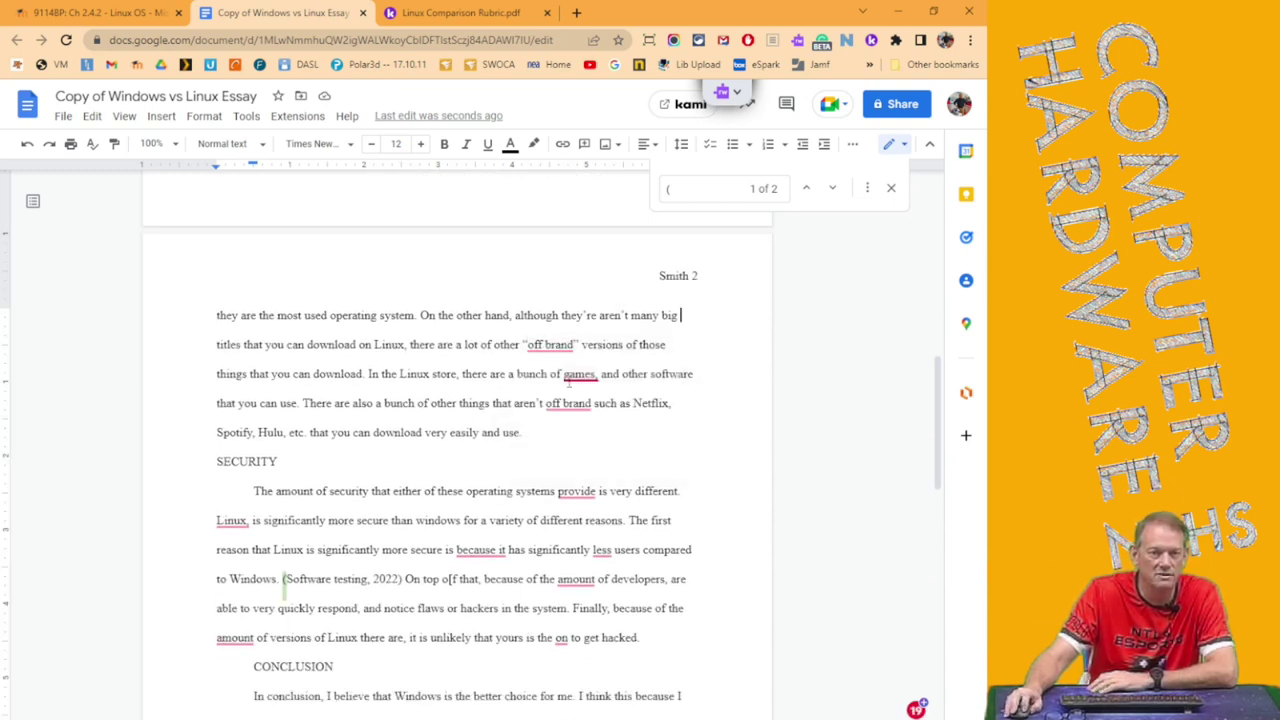
- Remove the stray comma after 'games' using Grammarly's suggestion
{"action": "mouse_move", "coordinate": [576, 379]}
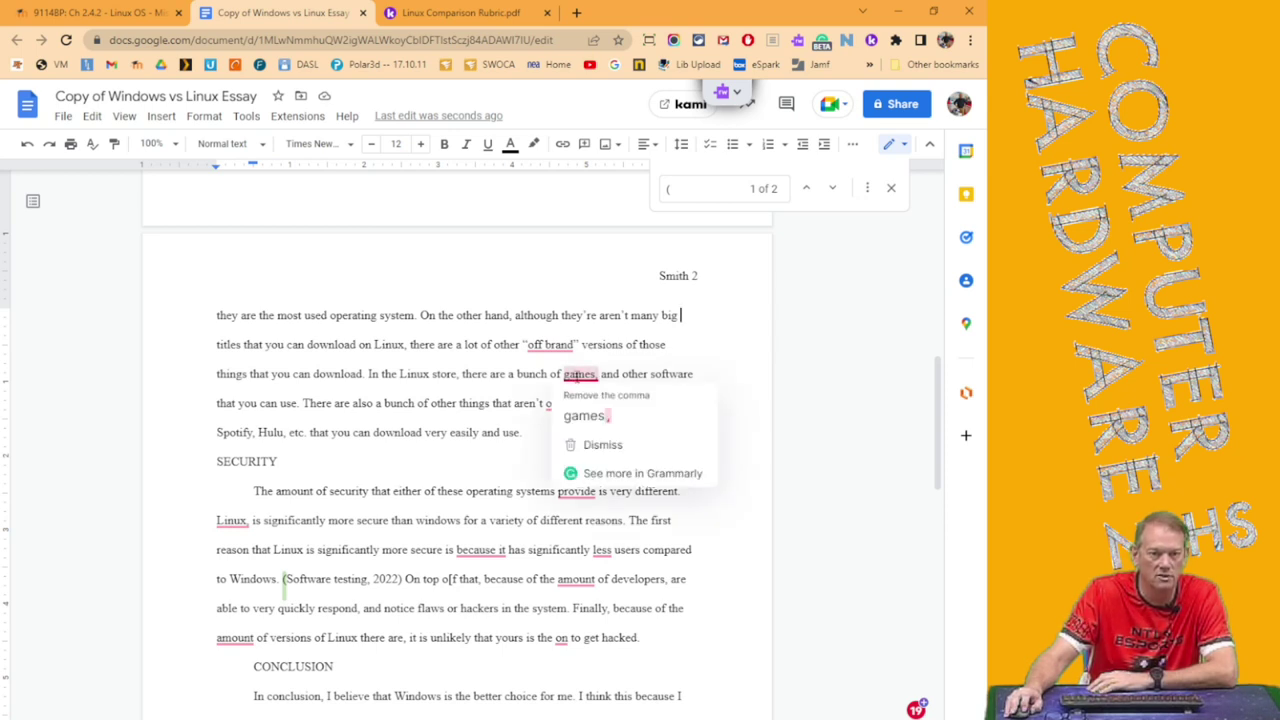
{"action": "left_click", "coordinate": [586, 416]}
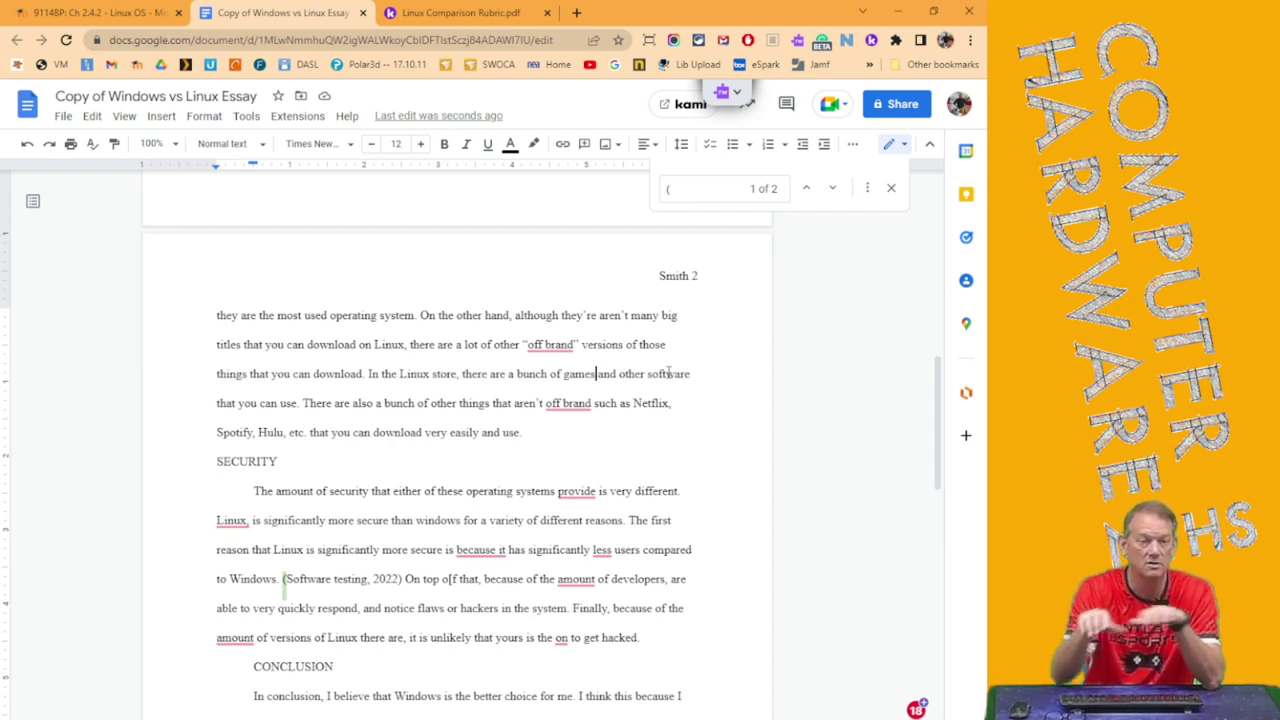
{"action": "mouse_move", "coordinate": [580, 584]}
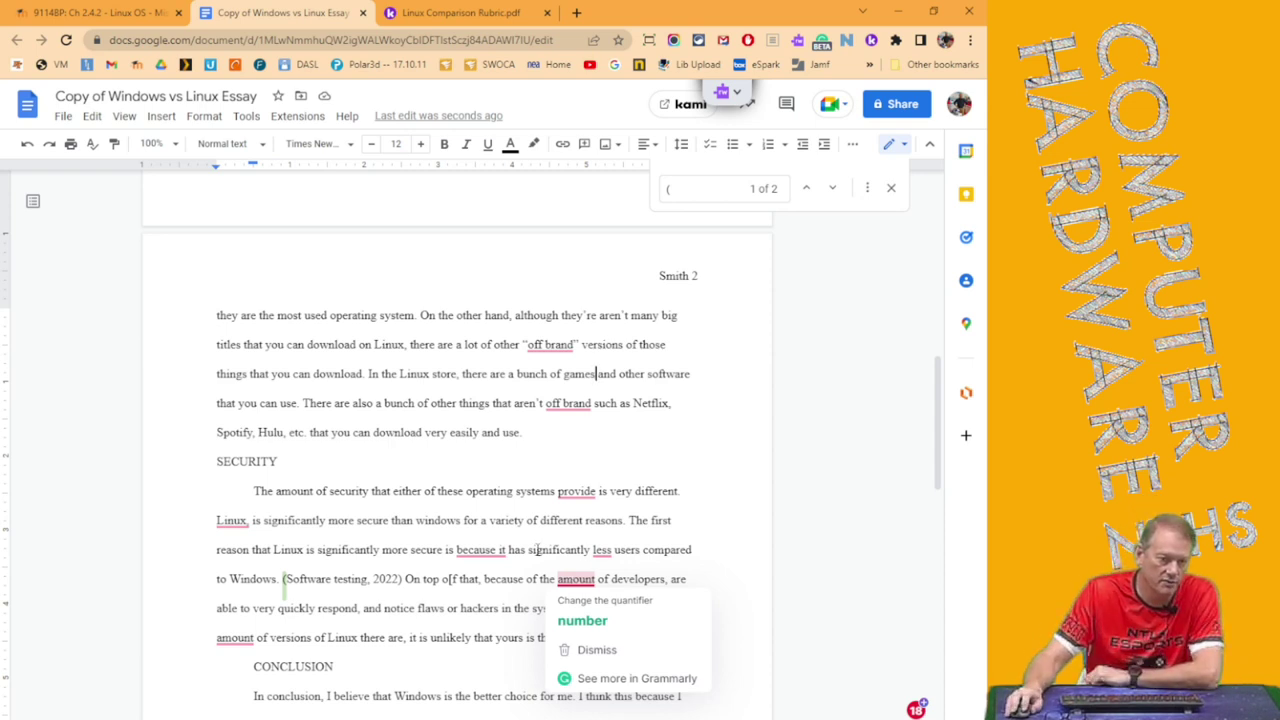
{"action": "scroll", "coordinate": [738, 480], "scroll_direction": "down", "scroll_amount": 3}
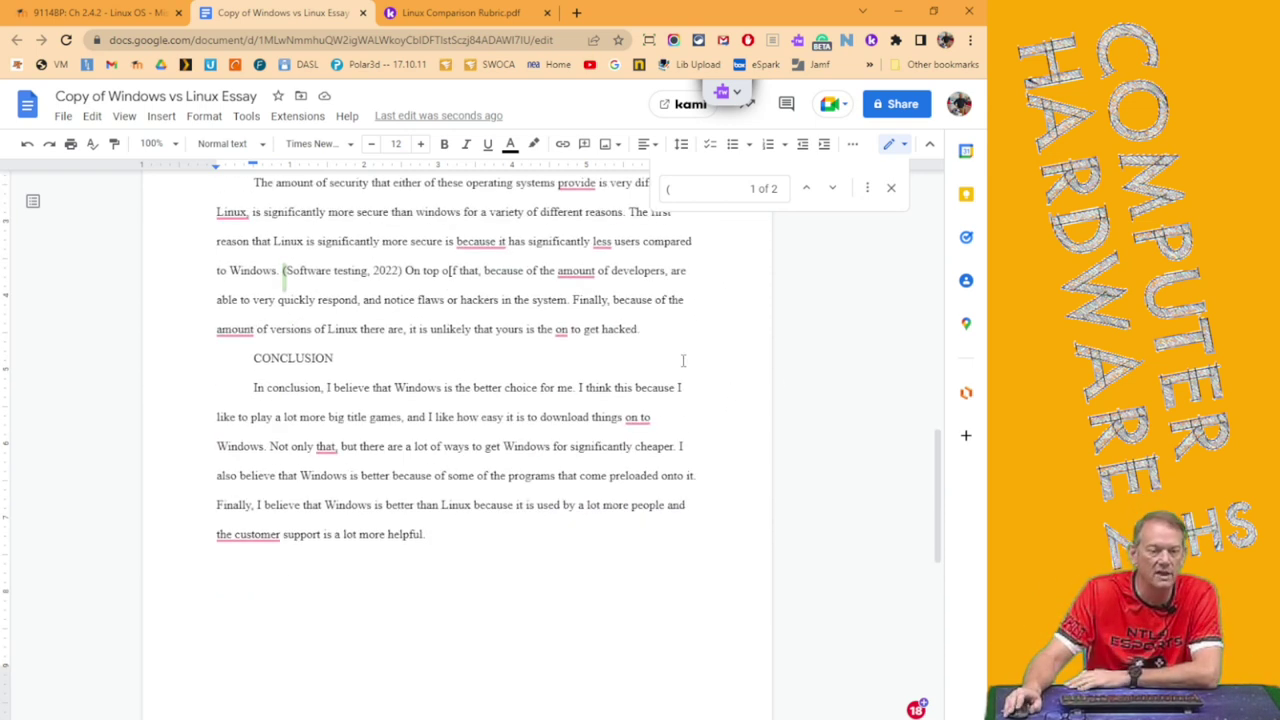
{"action": "scroll", "coordinate": [682, 364], "scroll_direction": "up", "scroll_amount": 4}
{"action": "scroll", "coordinate": [682, 364], "scroll_direction": "down", "scroll_amount": 2}
{"action": "scroll", "coordinate": [682, 364], "scroll_direction": "down", "scroll_amount": 3}
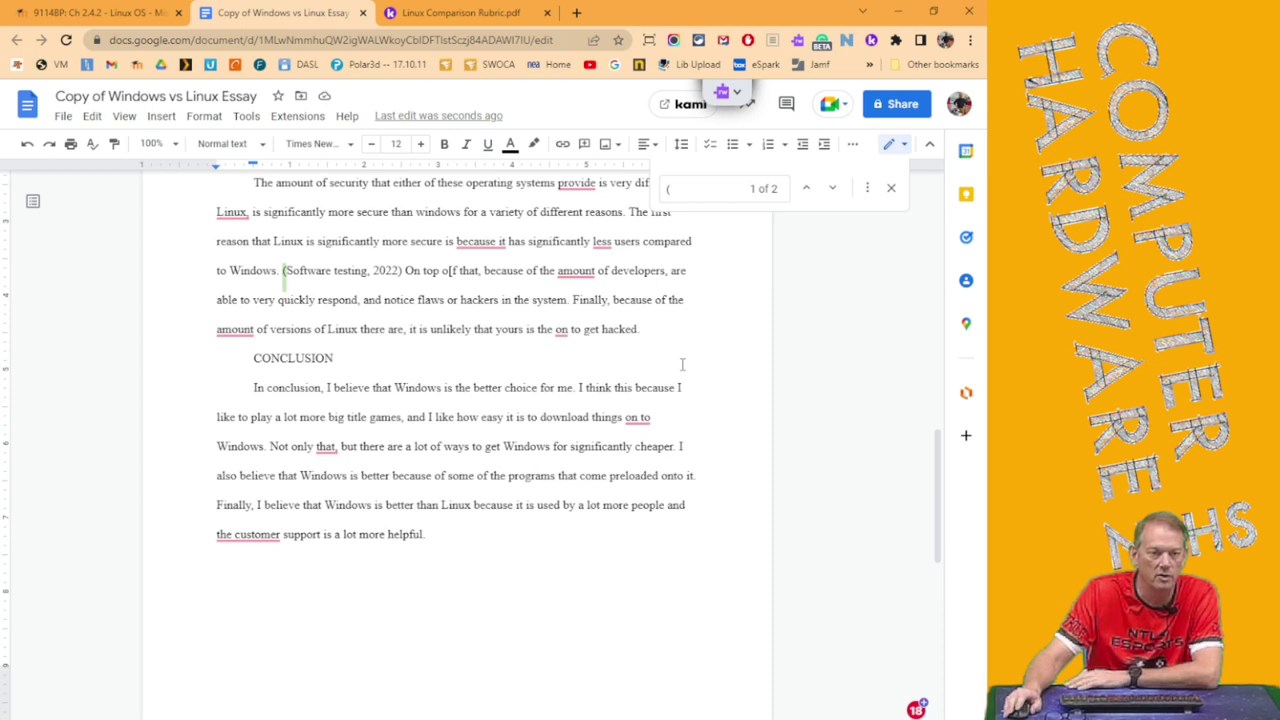
{"action": "scroll", "coordinate": [682, 364], "scroll_direction": "up", "scroll_amount": 15}
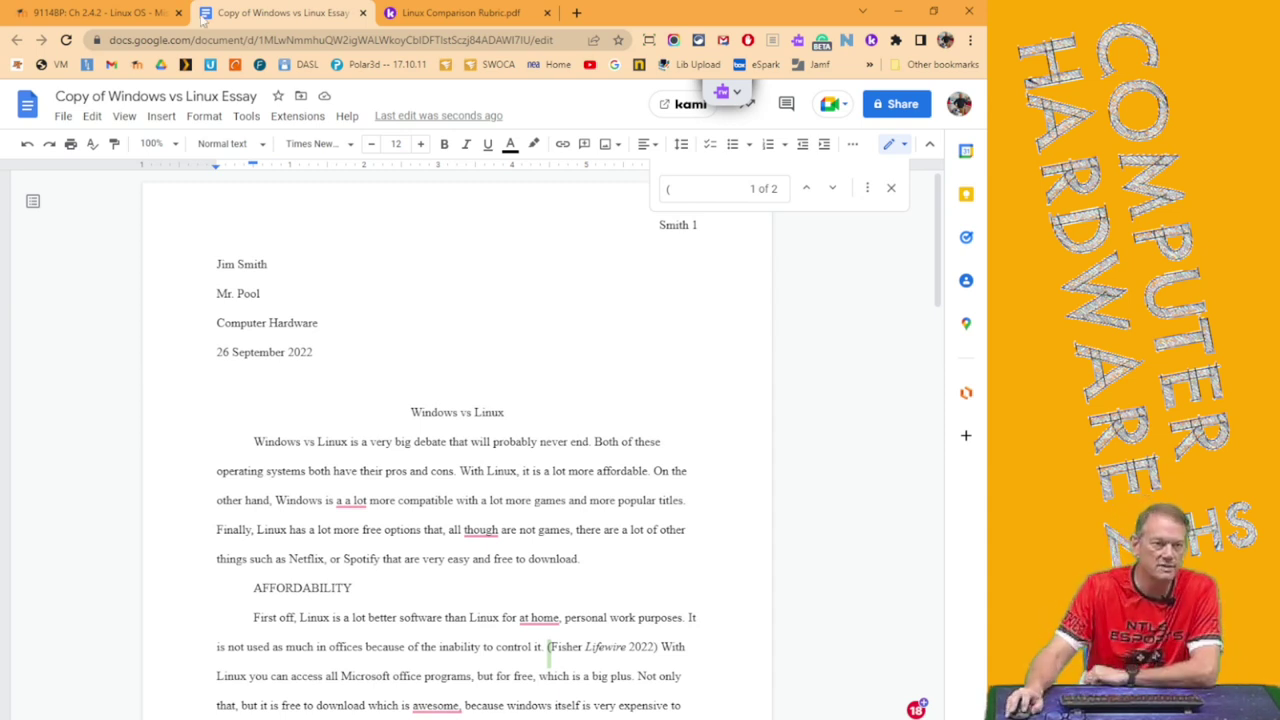
- Review the Content row's 15-point description in the Linux Comparison Rubric PDF
{"action": "left_click", "coordinate": [455, 13]}
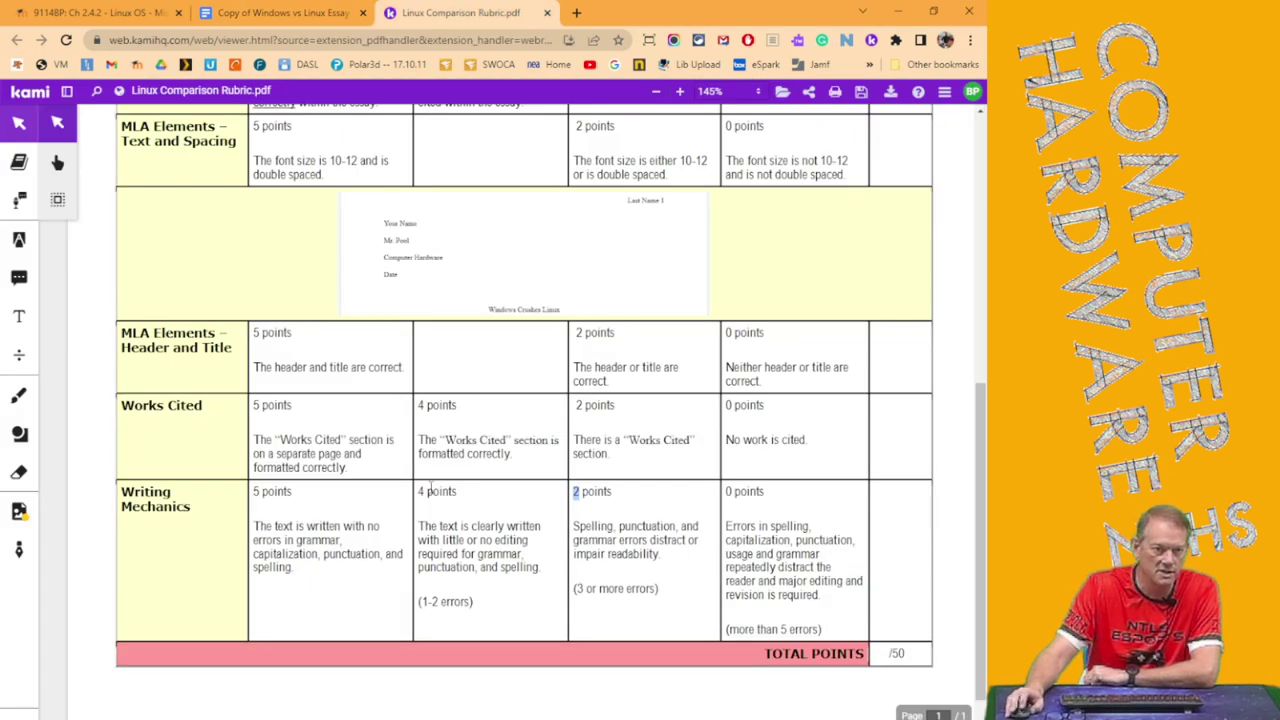
{"action": "scroll", "coordinate": [431, 488], "scroll_direction": "up", "scroll_amount": 5}
{"action": "scroll", "coordinate": [389, 513], "scroll_direction": "up", "scroll_amount": 1}
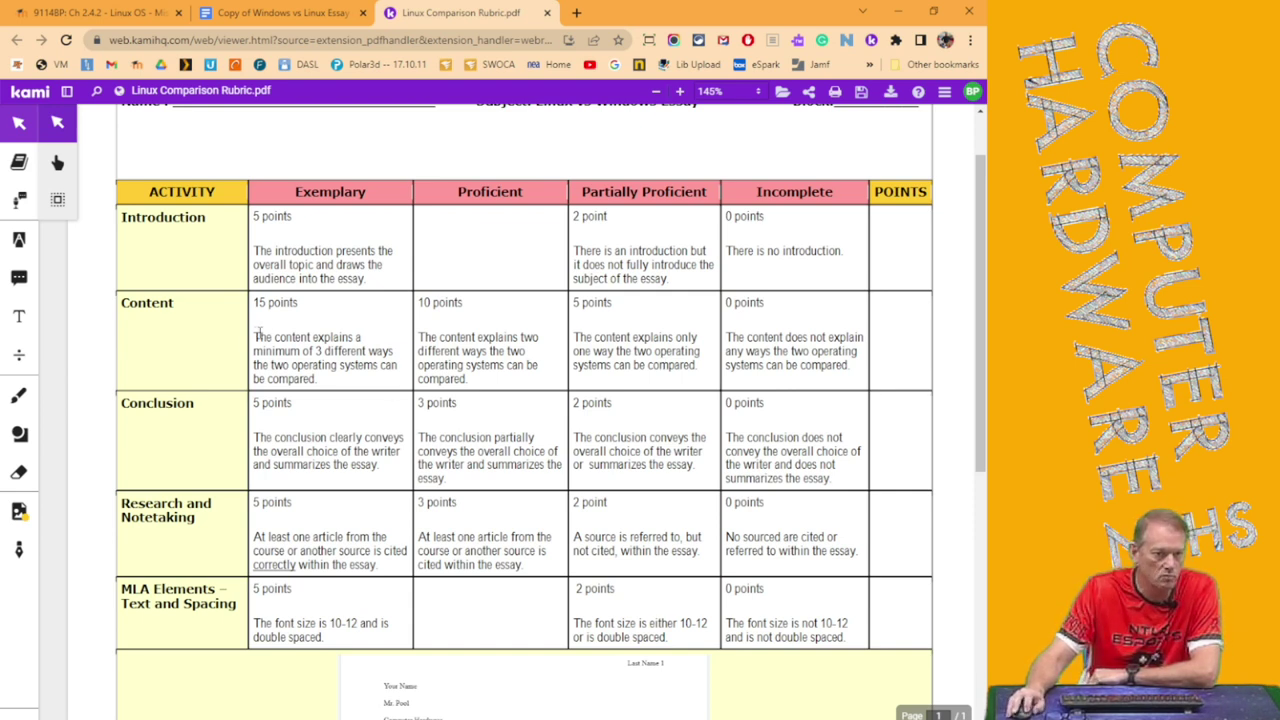
{"action": "left_click_drag", "start_coordinate": [256, 334], "coordinate": [345, 340]}
{"action": "left_click", "coordinate": [364, 360]}
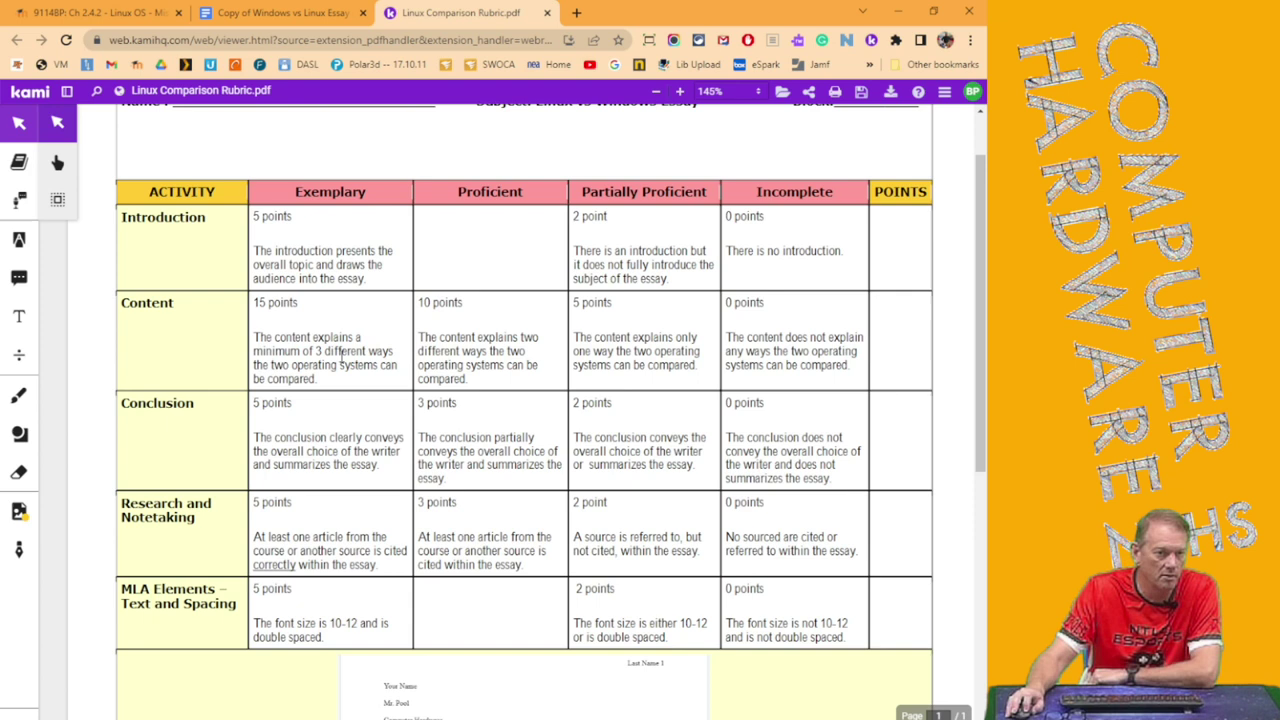
- Recheck the essay, then return through the rubric to the Moodle grading page
{"action": "left_click", "coordinate": [257, 12]}
{"action": "scroll", "coordinate": [450, 333], "scroll_direction": "down", "scroll_amount": 3}
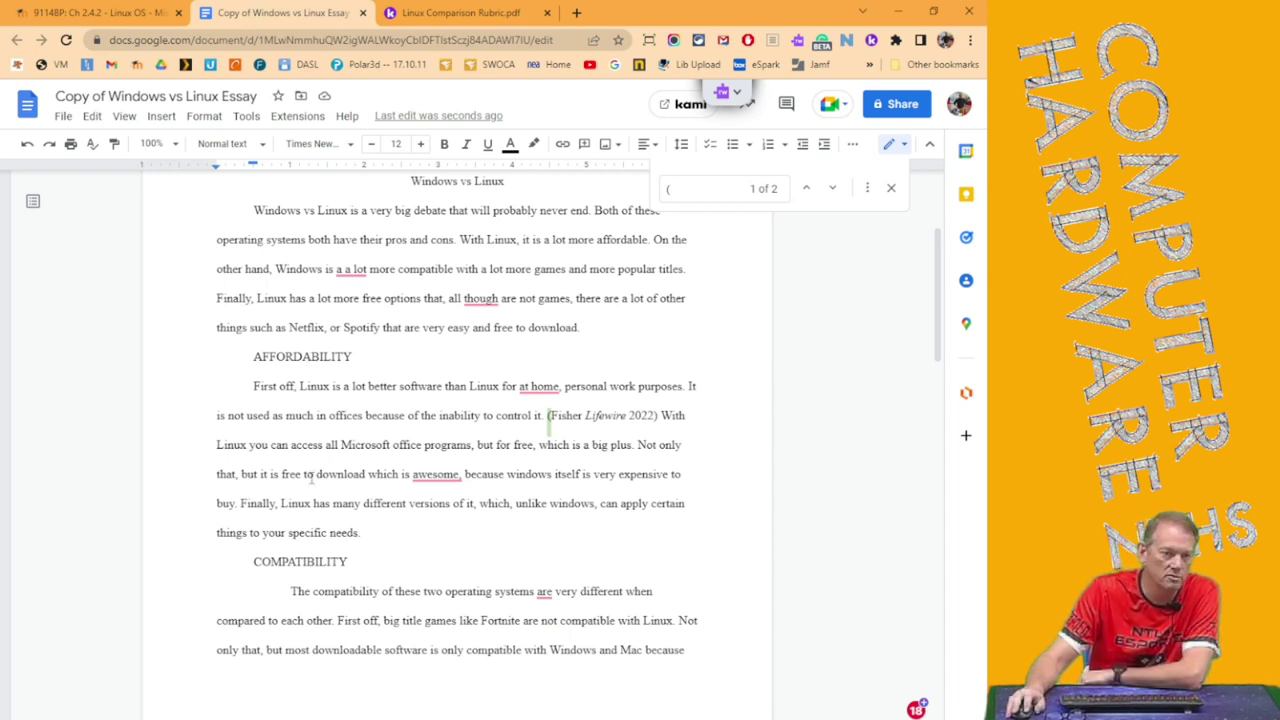
{"action": "scroll", "coordinate": [310, 510], "scroll_direction": "down", "scroll_amount": 6}
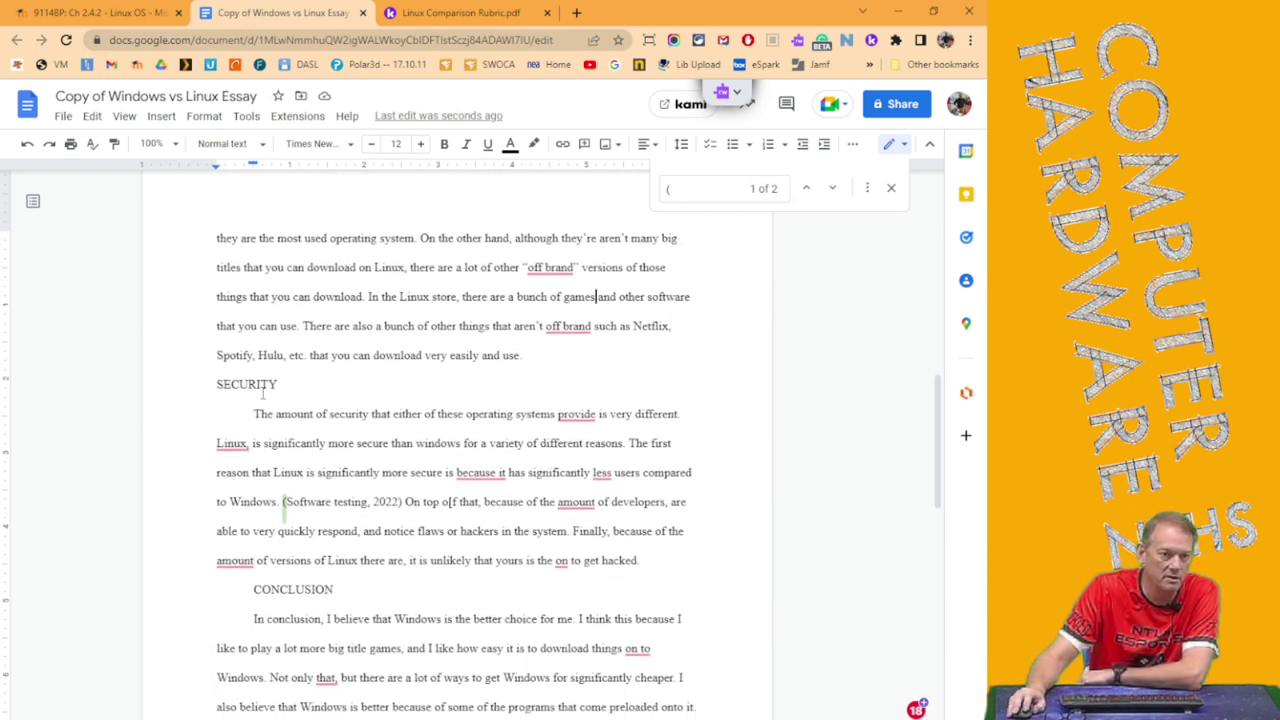
{"action": "scroll", "coordinate": [262, 392], "scroll_direction": "down", "scroll_amount": 1}
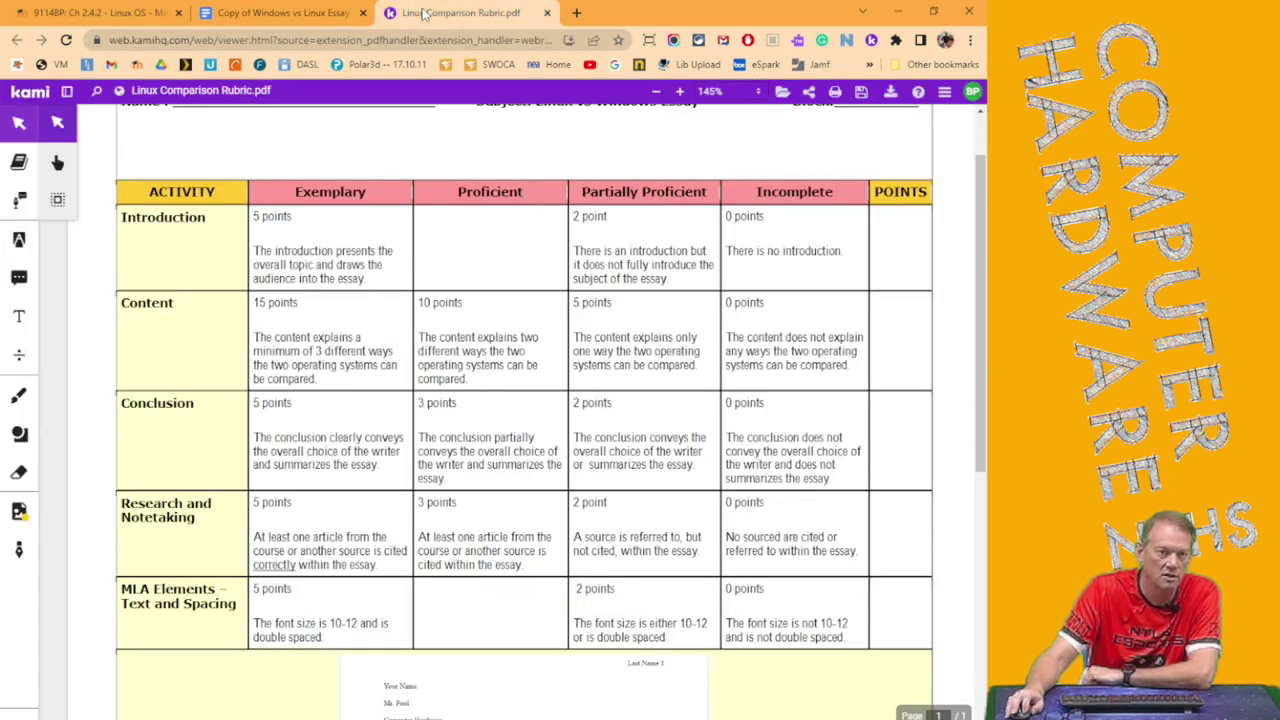
{"action": "left_click", "coordinate": [460, 13]}
{"action": "left_click", "coordinate": [100, 13]}
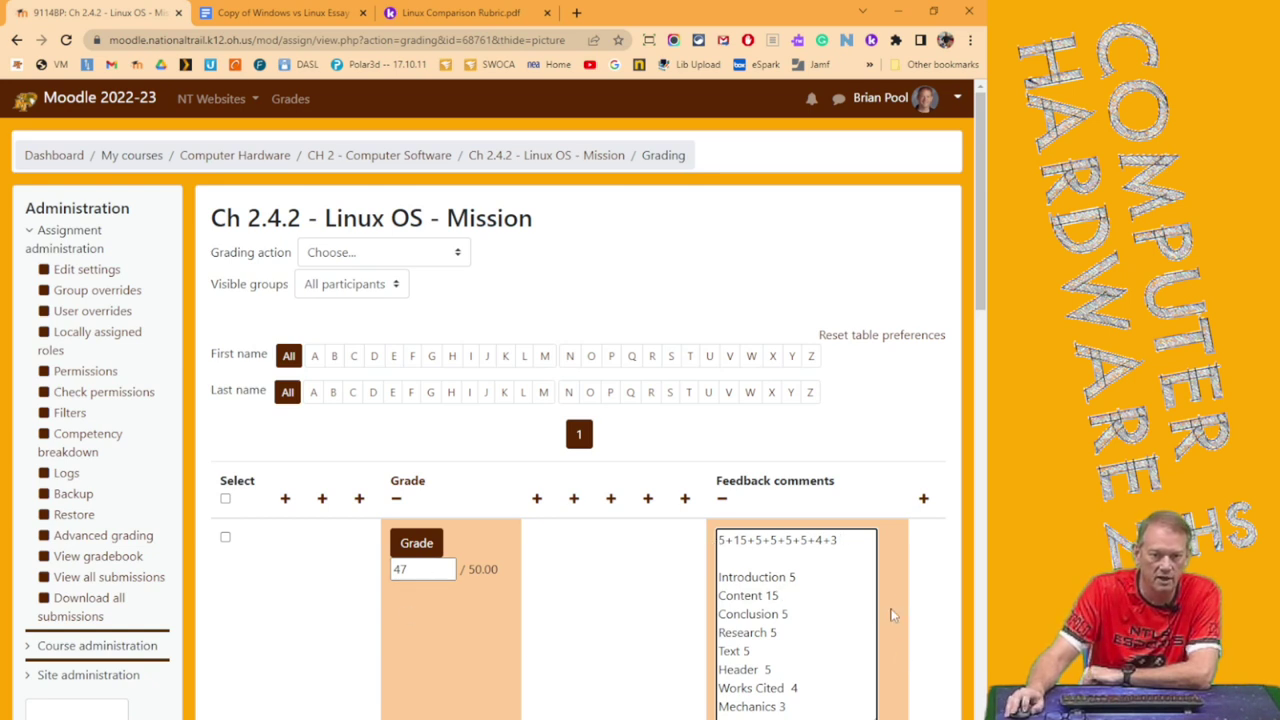
- Edit the Moodle feedback score lines, setting the Works Cited score to 4
{"action": "left_click_drag", "start_coordinate": [850, 540], "coordinate": [707, 538]}
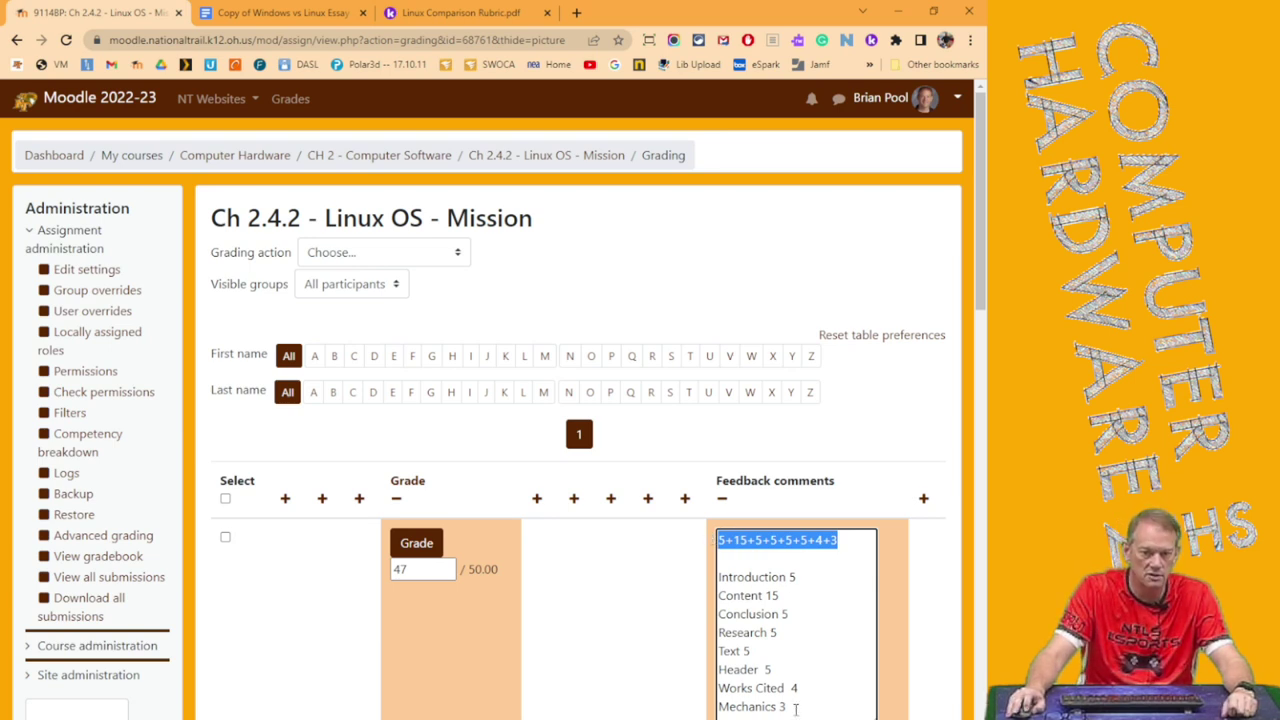
{"action": "left_click_drag", "start_coordinate": [796, 708], "coordinate": [693, 586]}
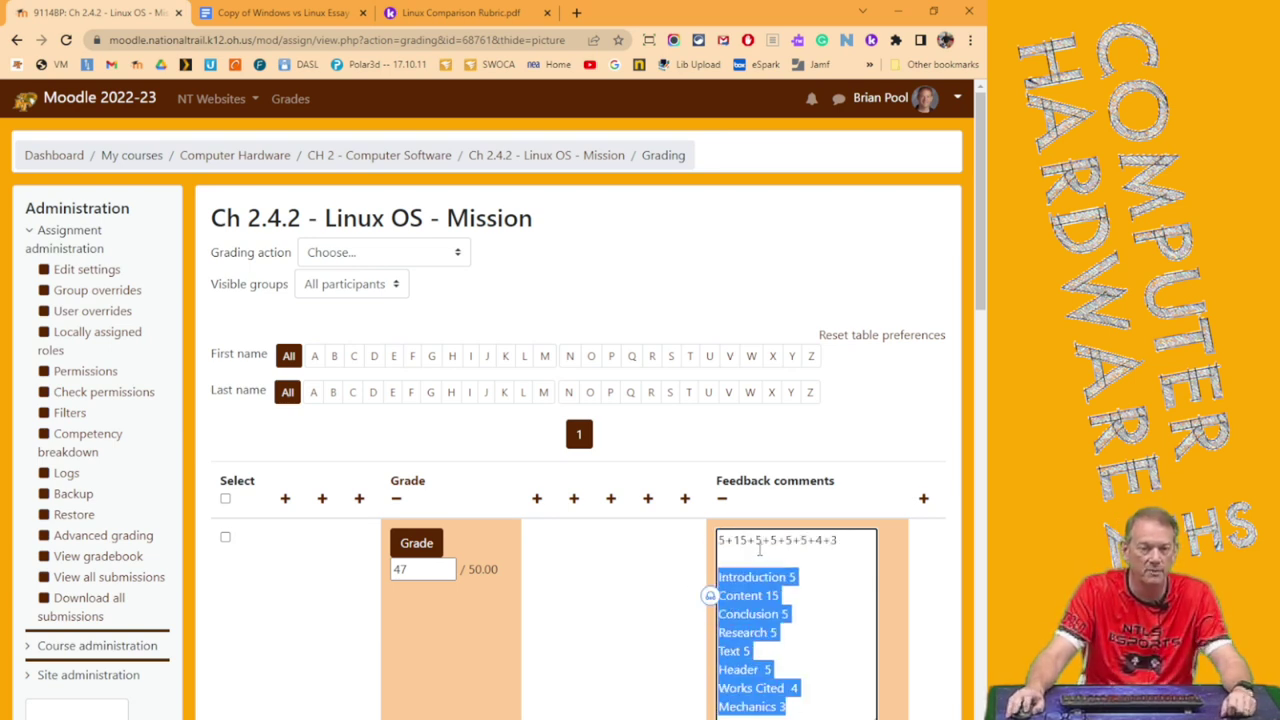
{"action": "left_click", "coordinate": [758, 548]}
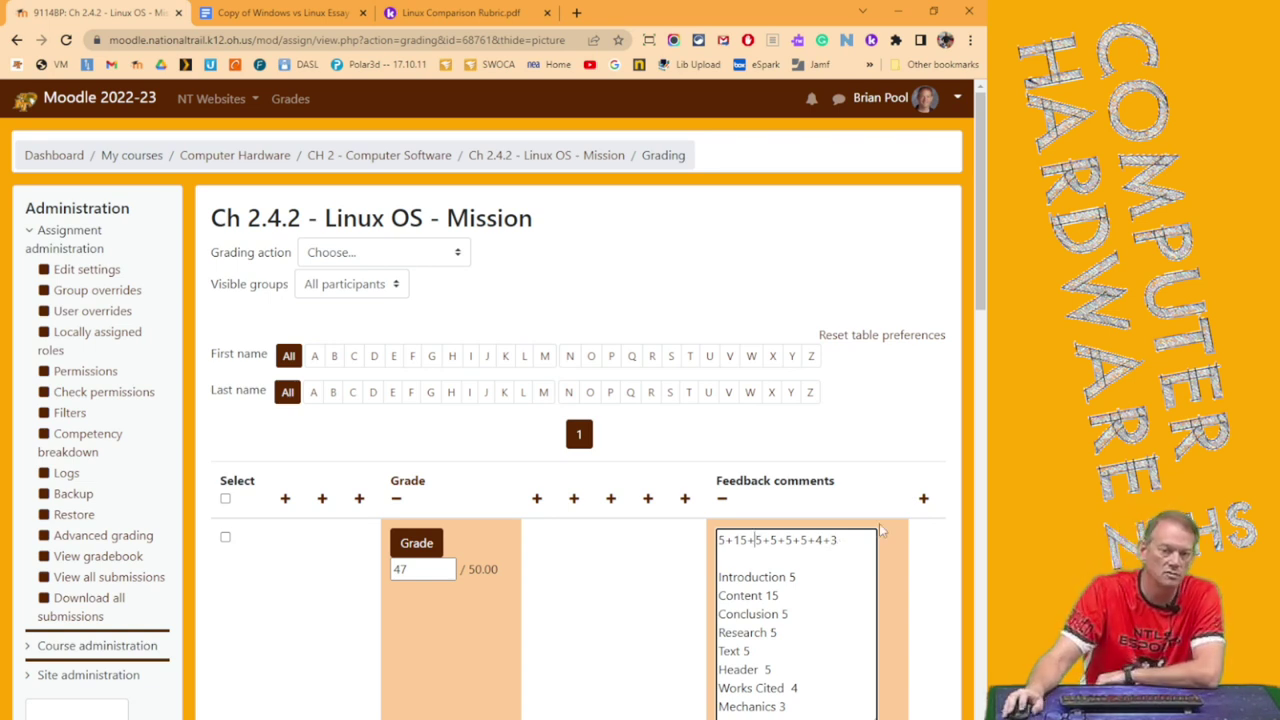
{"action": "double_click", "coordinate": [820, 540]}
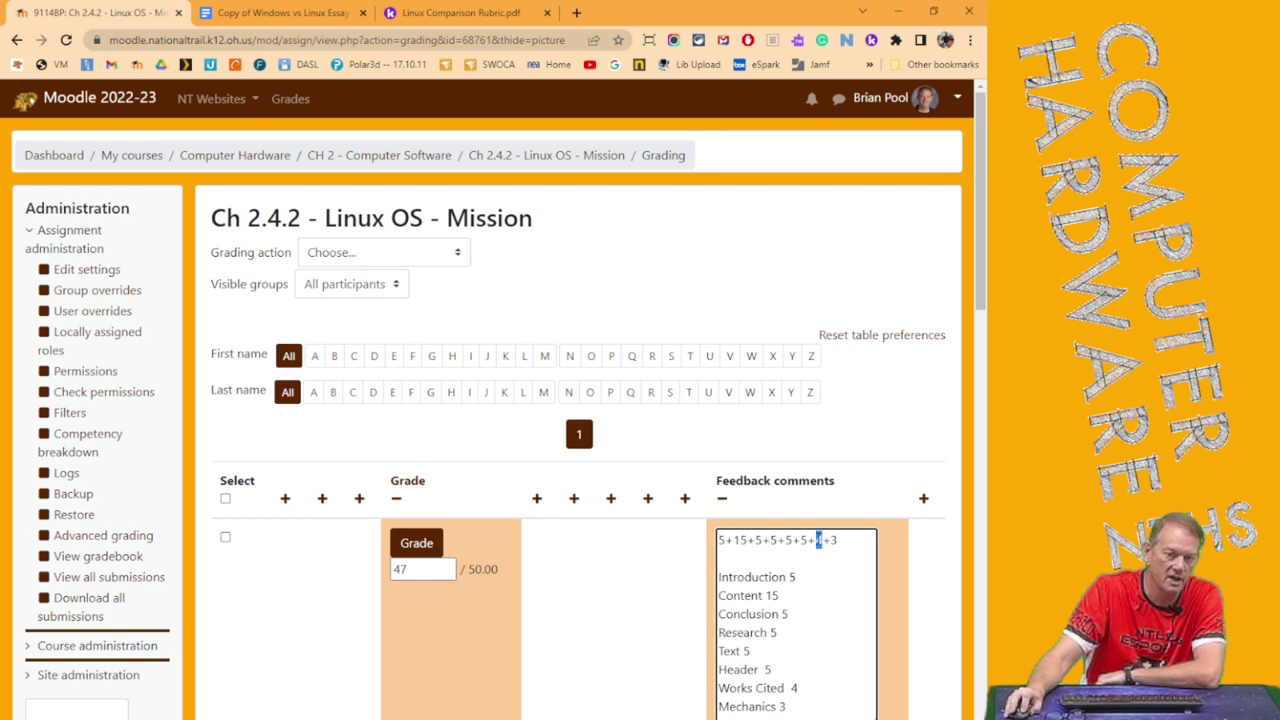
{"action": "type", "text": "4"}
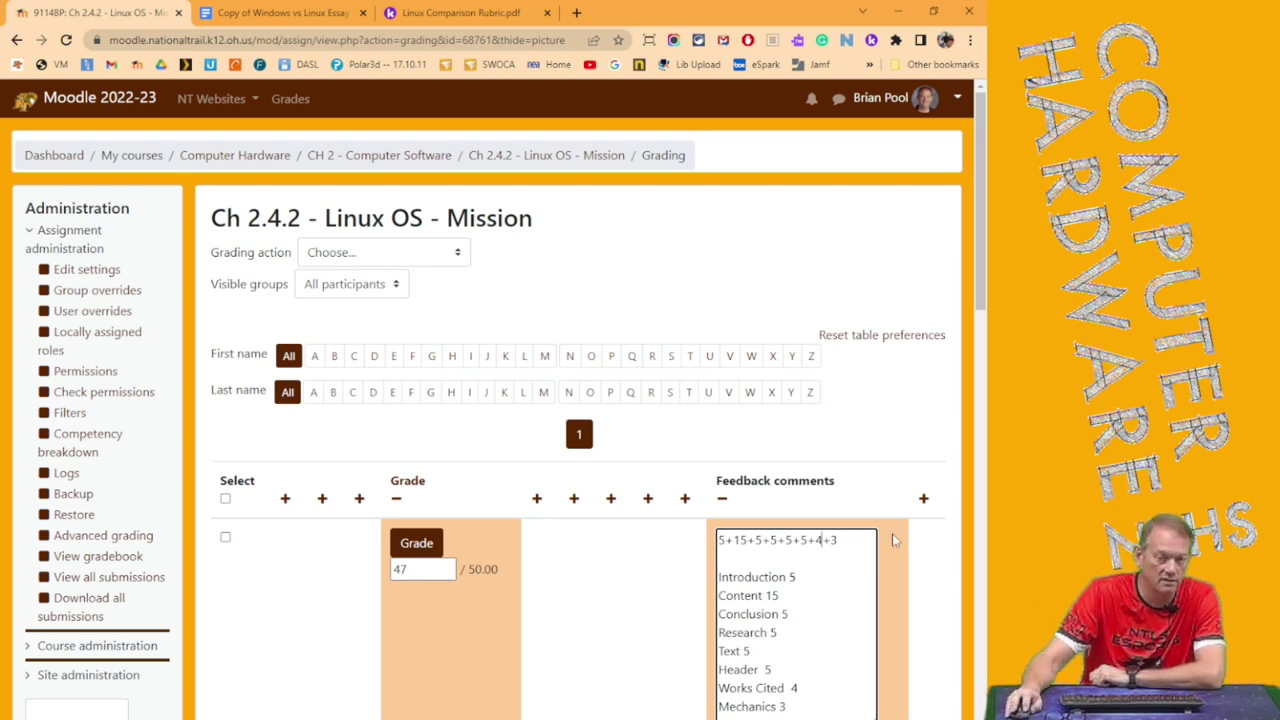
{"action": "double_click", "coordinate": [835, 540]}
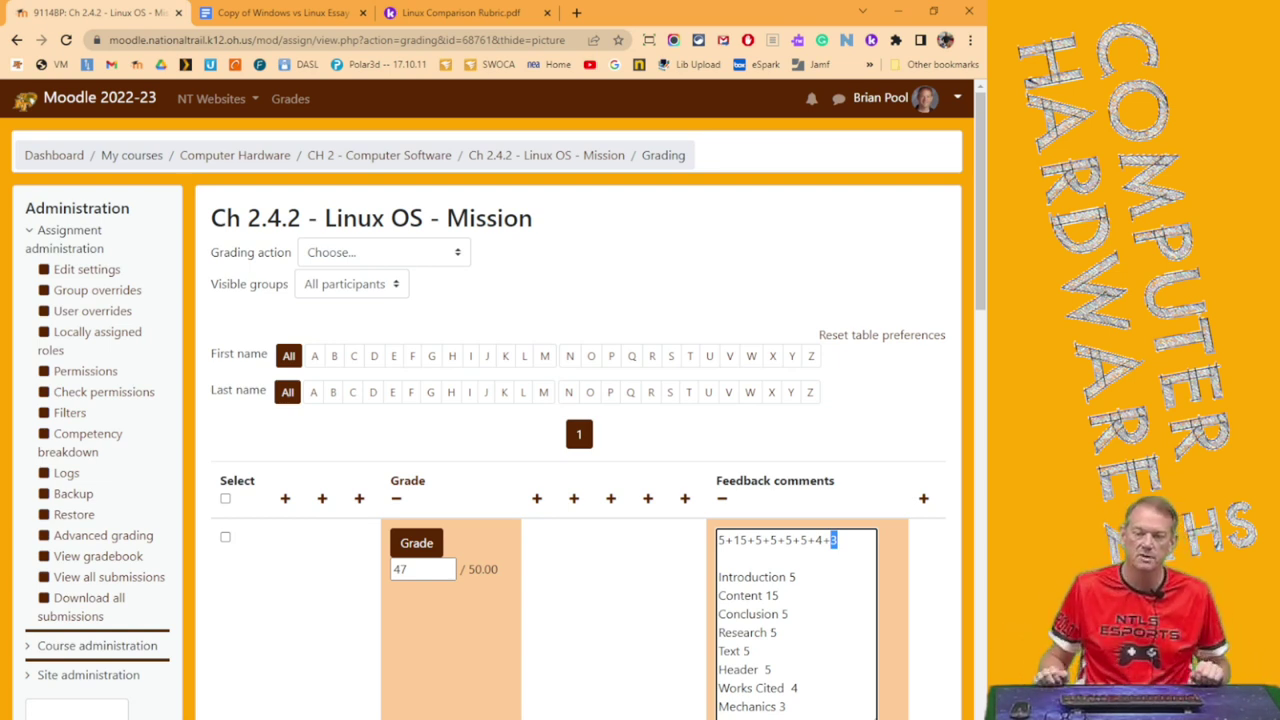
{"action": "left_click", "coordinate": [276, 12]}
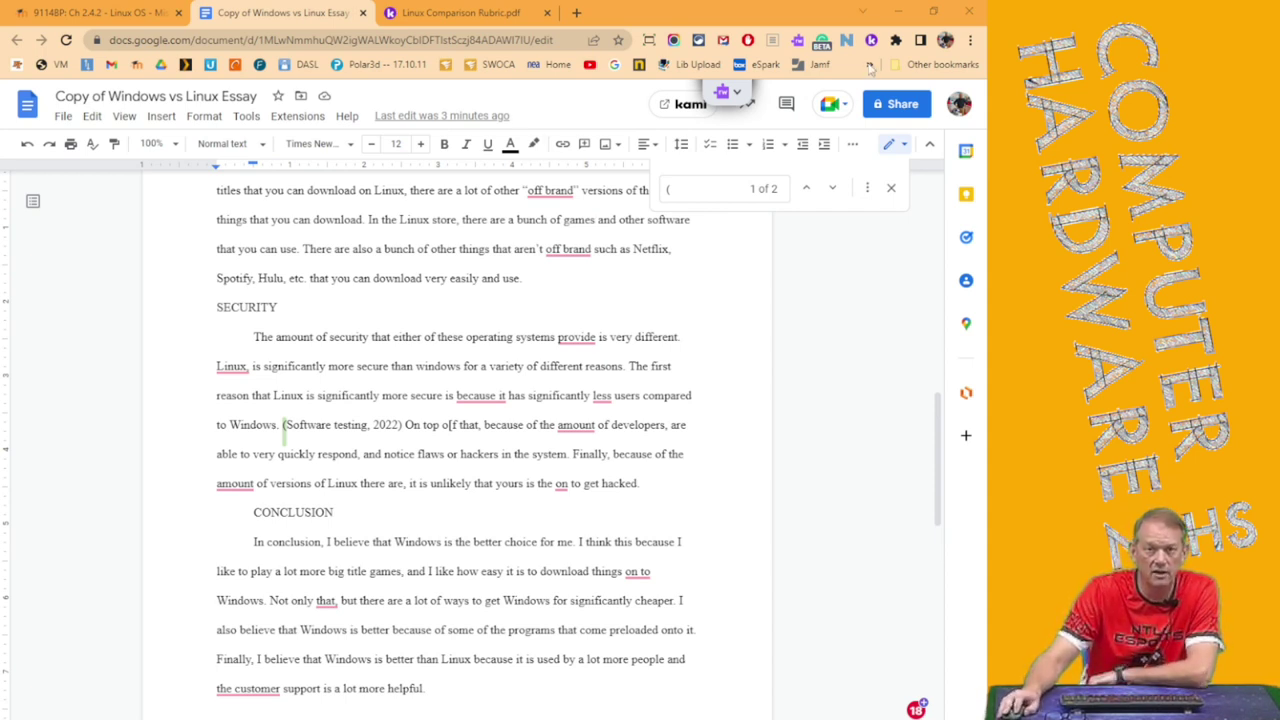
- View and close Grammarly's Quick Settings on the essay, then open a new browser tab
{"action": "left_click", "coordinate": [822, 42]}
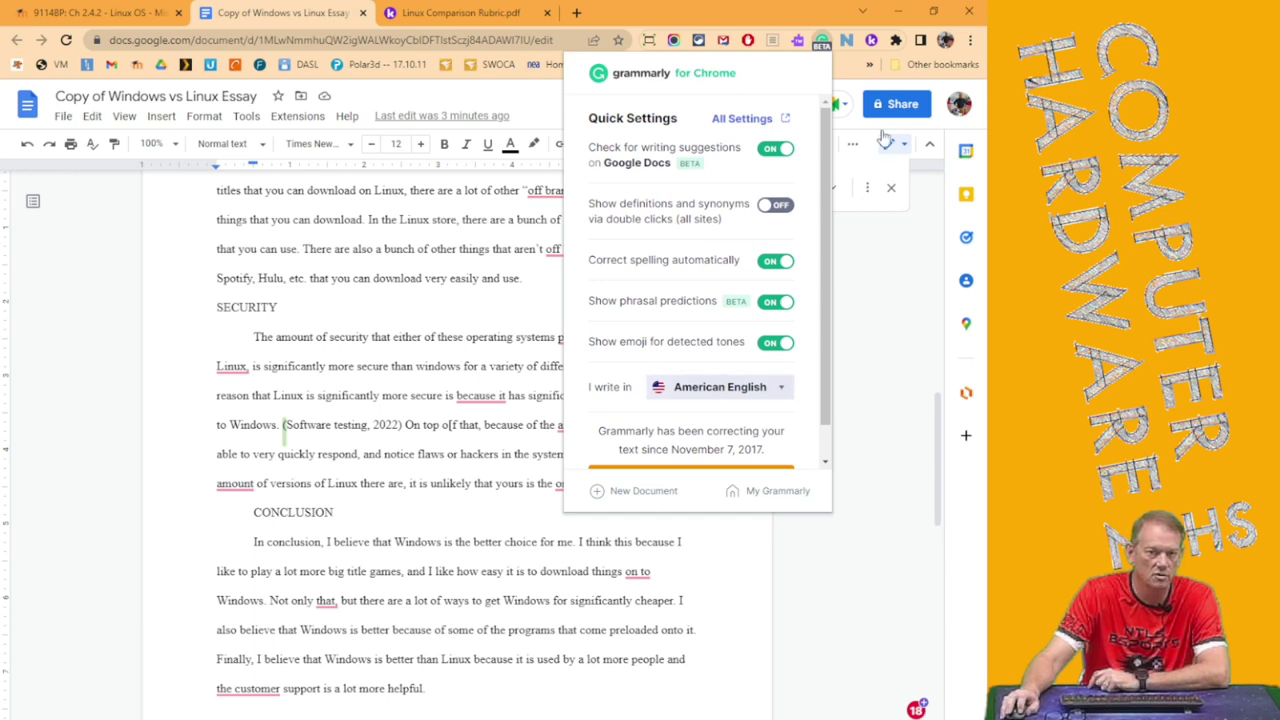
{"action": "left_click", "coordinate": [822, 43]}
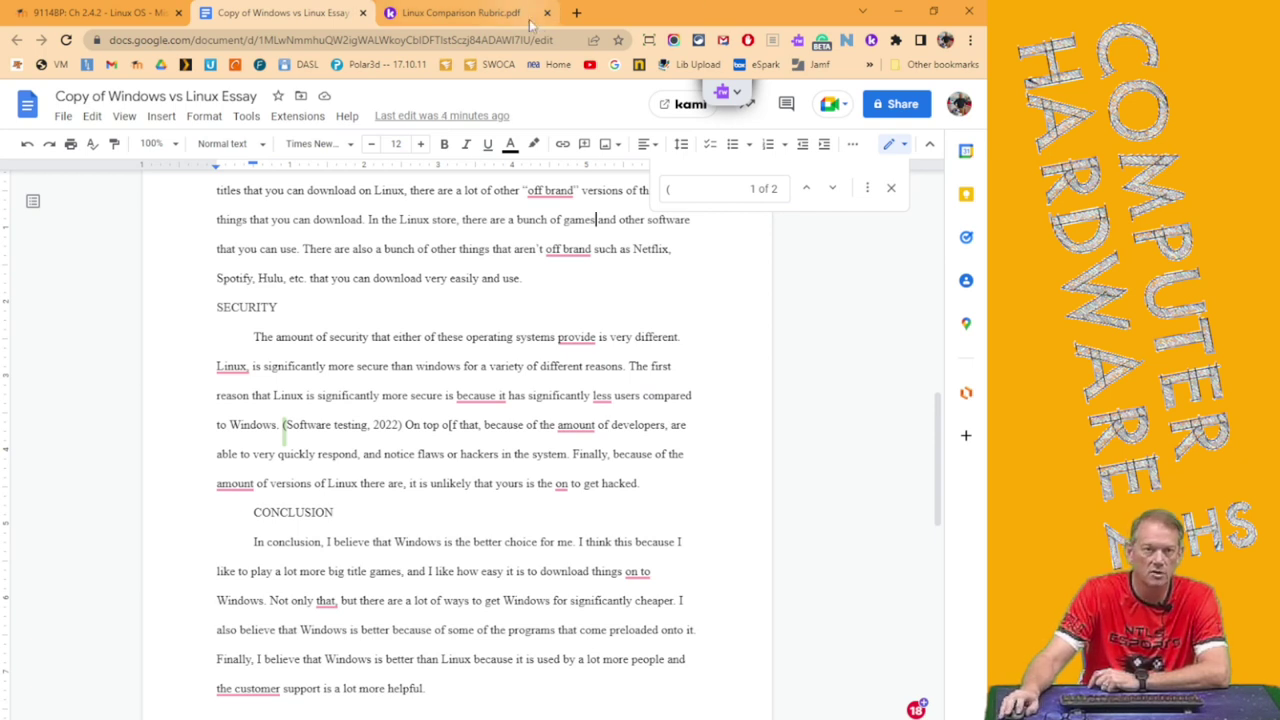
{"action": "left_click", "coordinate": [576, 12]}
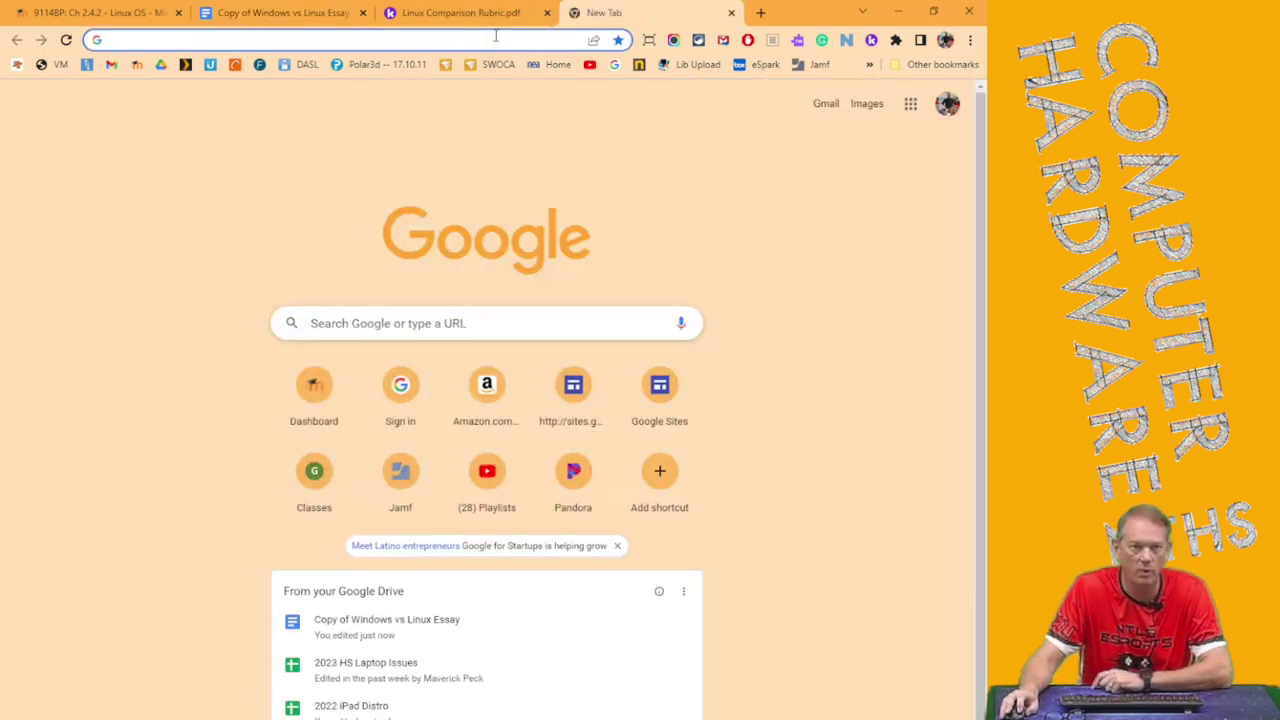
- Search Google for 'chrome web store' and open the Chrome Web Store result
{"action": "left_click", "coordinate": [495, 38]}
{"action": "type", "text": "chr"}
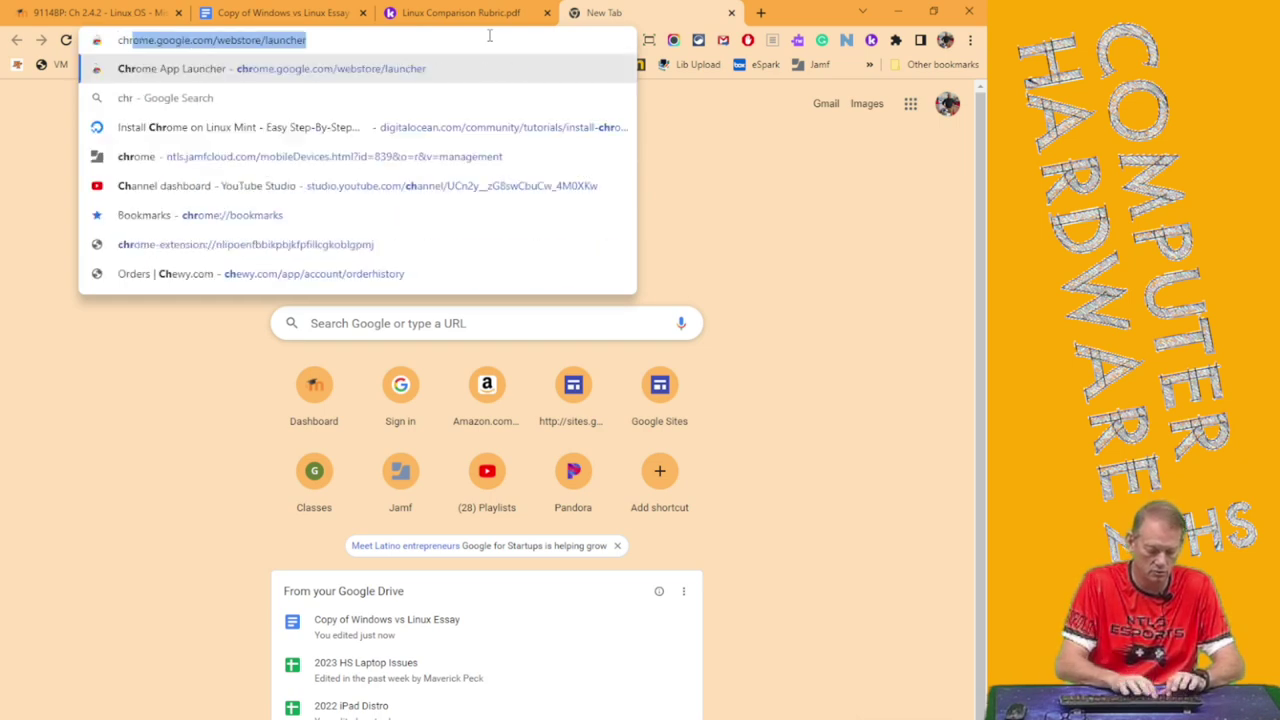
{"action": "type", "text": "ome web store"}
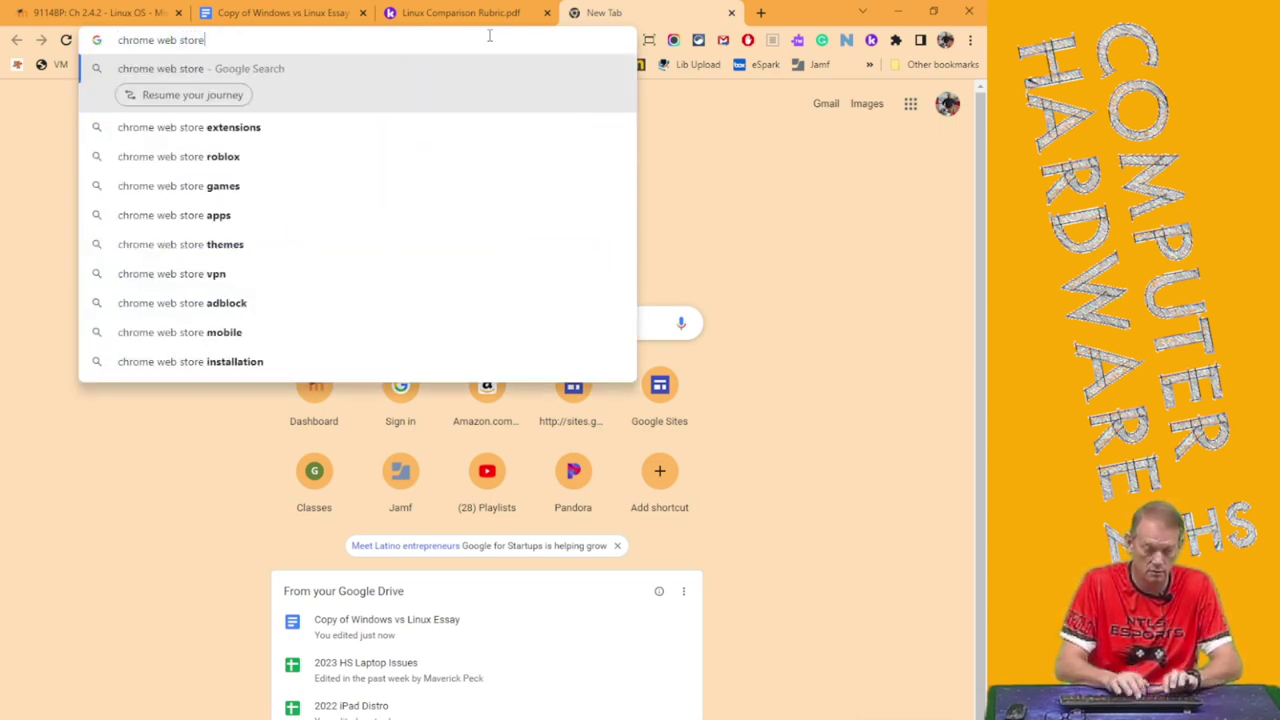
{"action": "key", "text": "Return"}
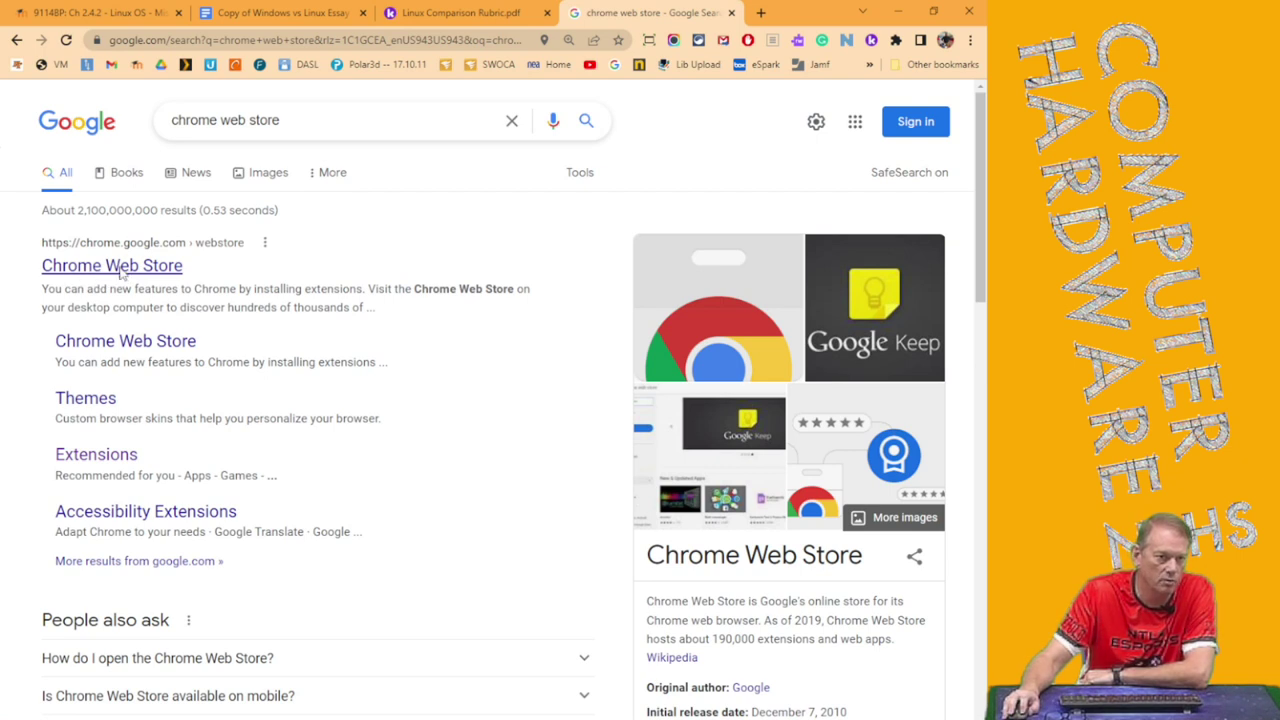
{"action": "left_click", "coordinate": [121, 273]}
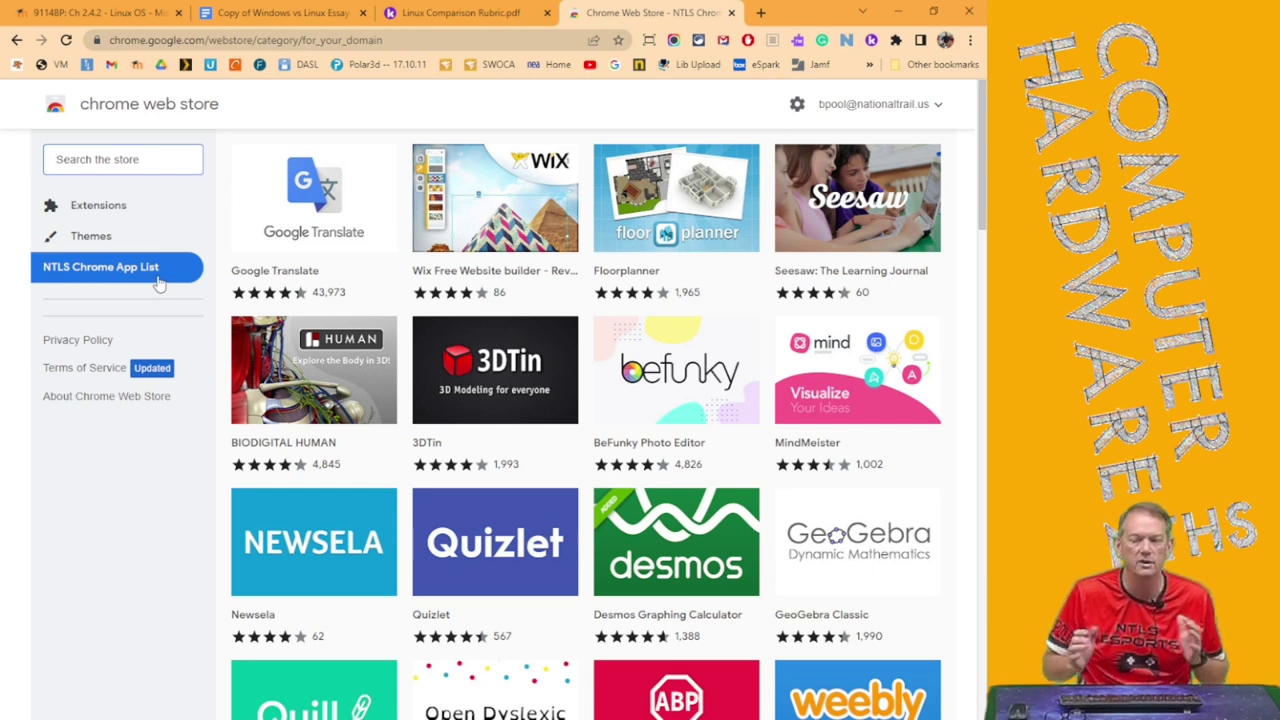
- Search the store for 'grammarly' and open the Grammarly: Grammar Checker and Writing App page
{"action": "left_click", "coordinate": [122, 159]}
{"action": "type", "text": "grammarly"}
{"action": "key", "text": "Return"}
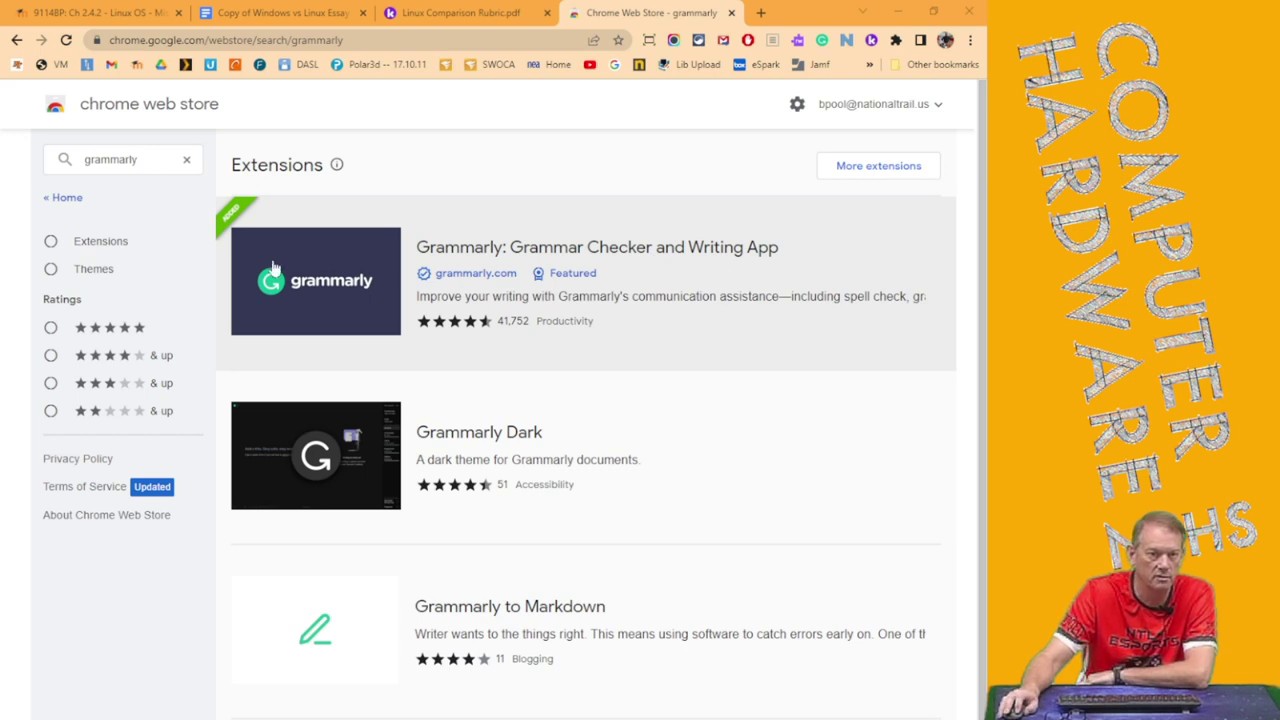
{"action": "left_click", "coordinate": [312, 276]}
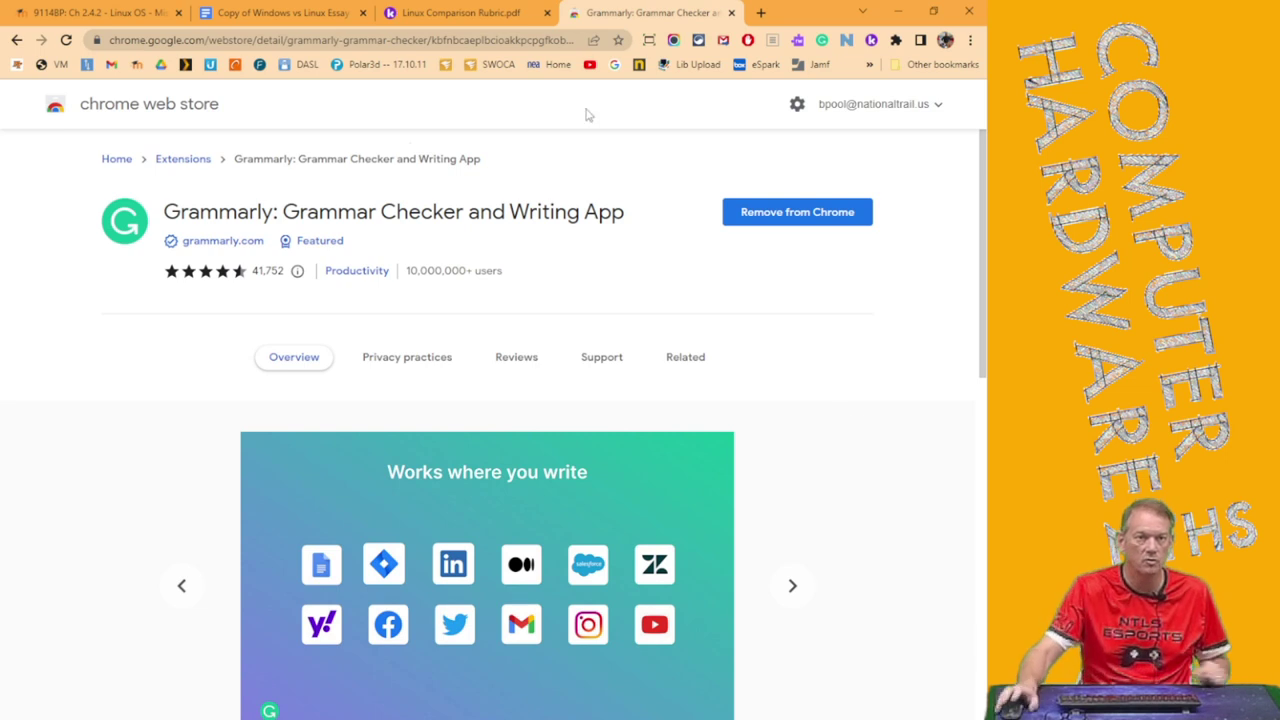
- Confirm Grammarly is in Chrome's installed extensions list, then open its toolbar popup
{"action": "left_click", "coordinate": [896, 40]}
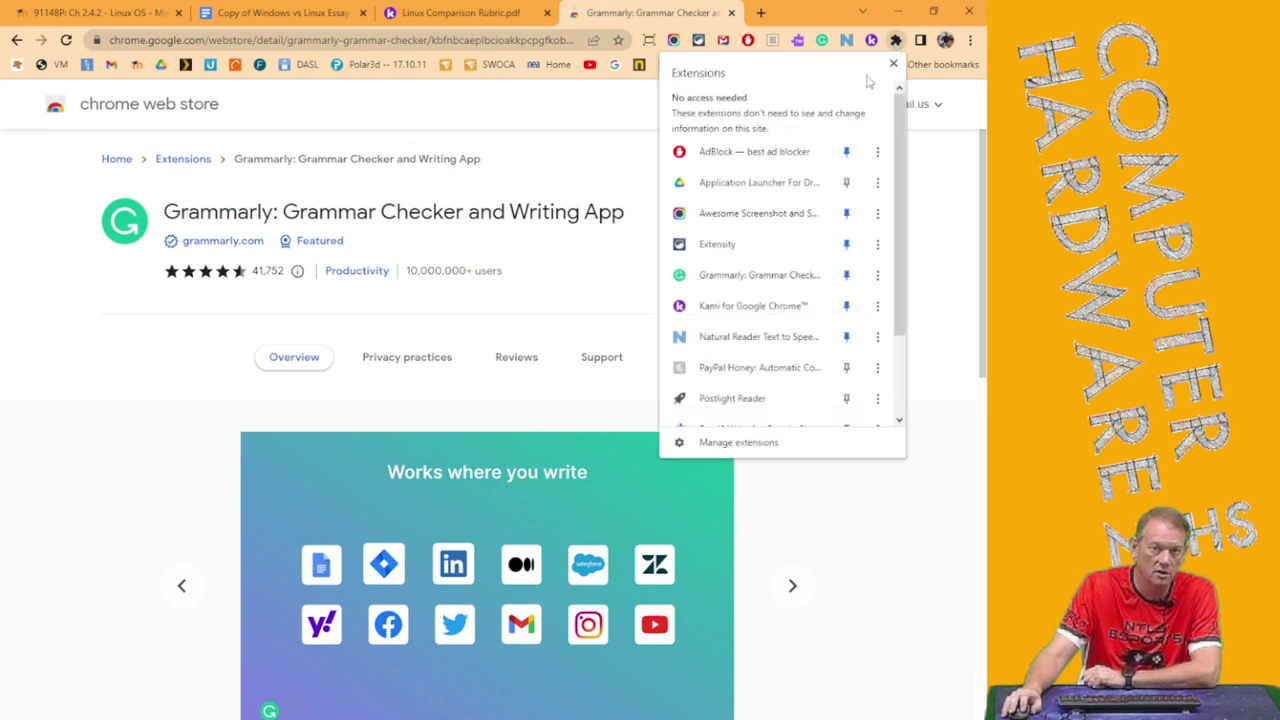
{"action": "scroll", "coordinate": [810, 410], "scroll_direction": "down", "scroll_amount": 1}
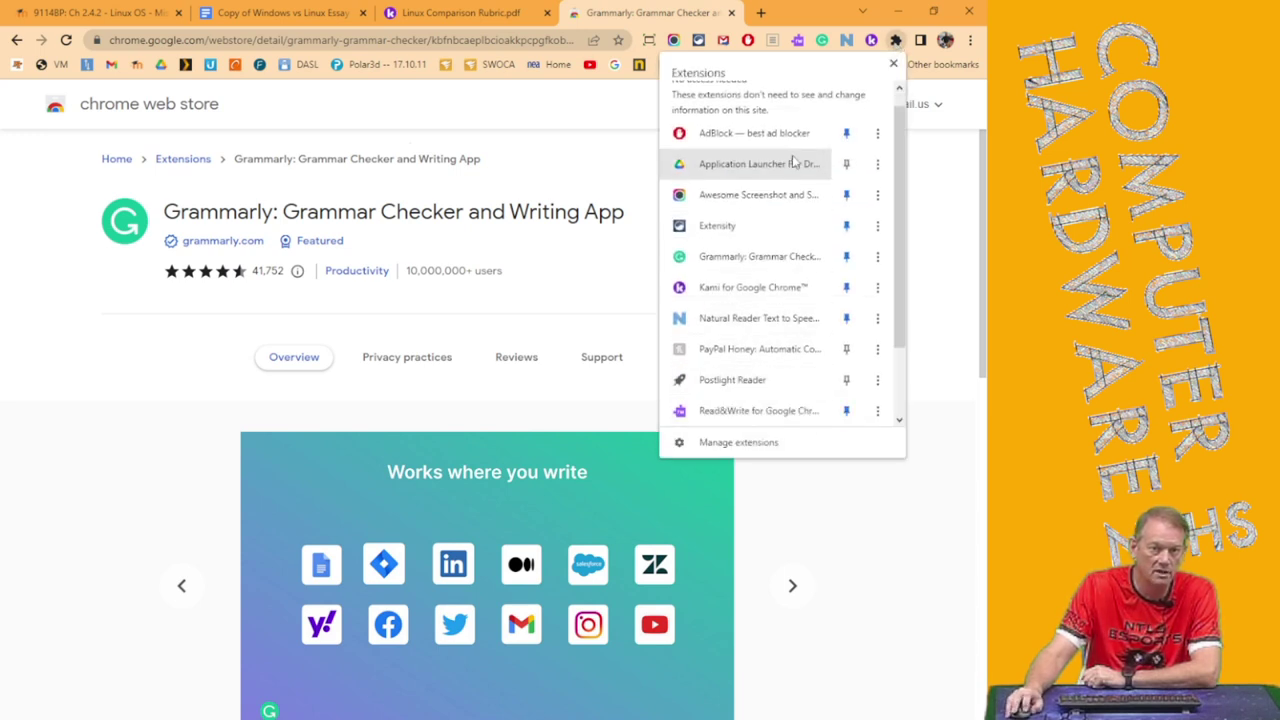
{"action": "scroll", "coordinate": [796, 164], "scroll_direction": "up", "scroll_amount": 1}
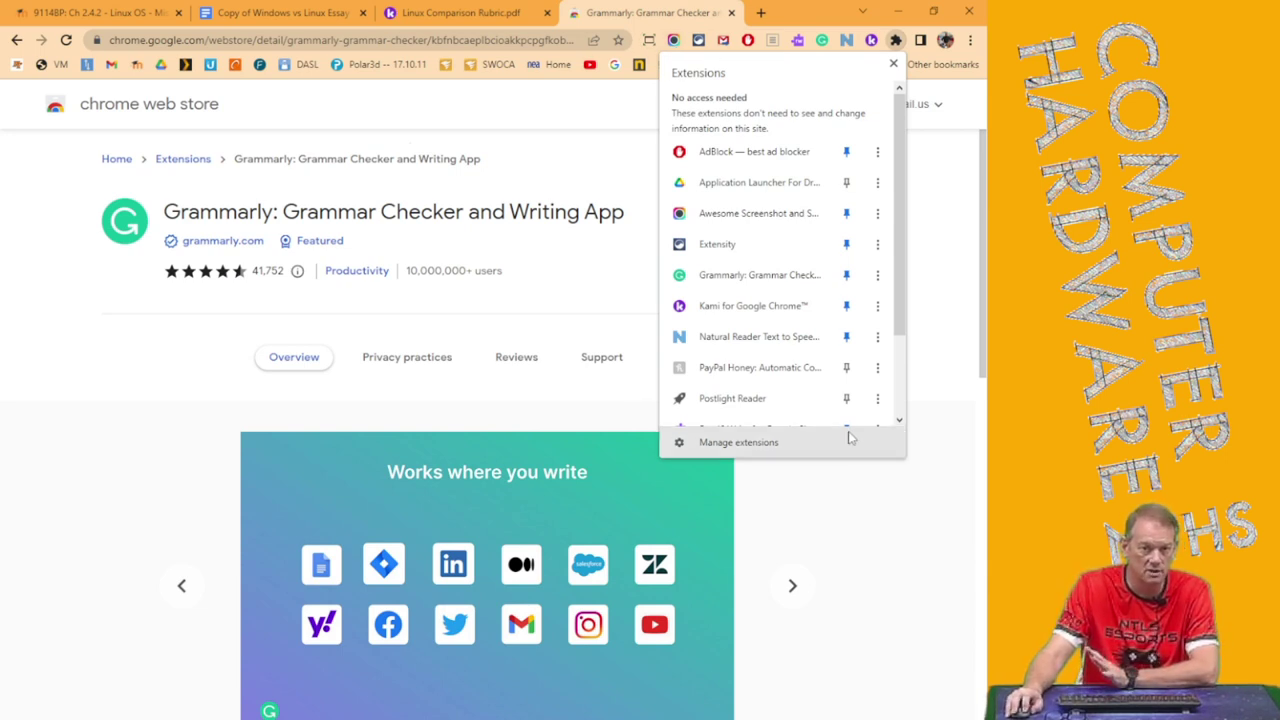
{"action": "scroll", "coordinate": [870, 330], "scroll_direction": "down", "scroll_amount": 1}
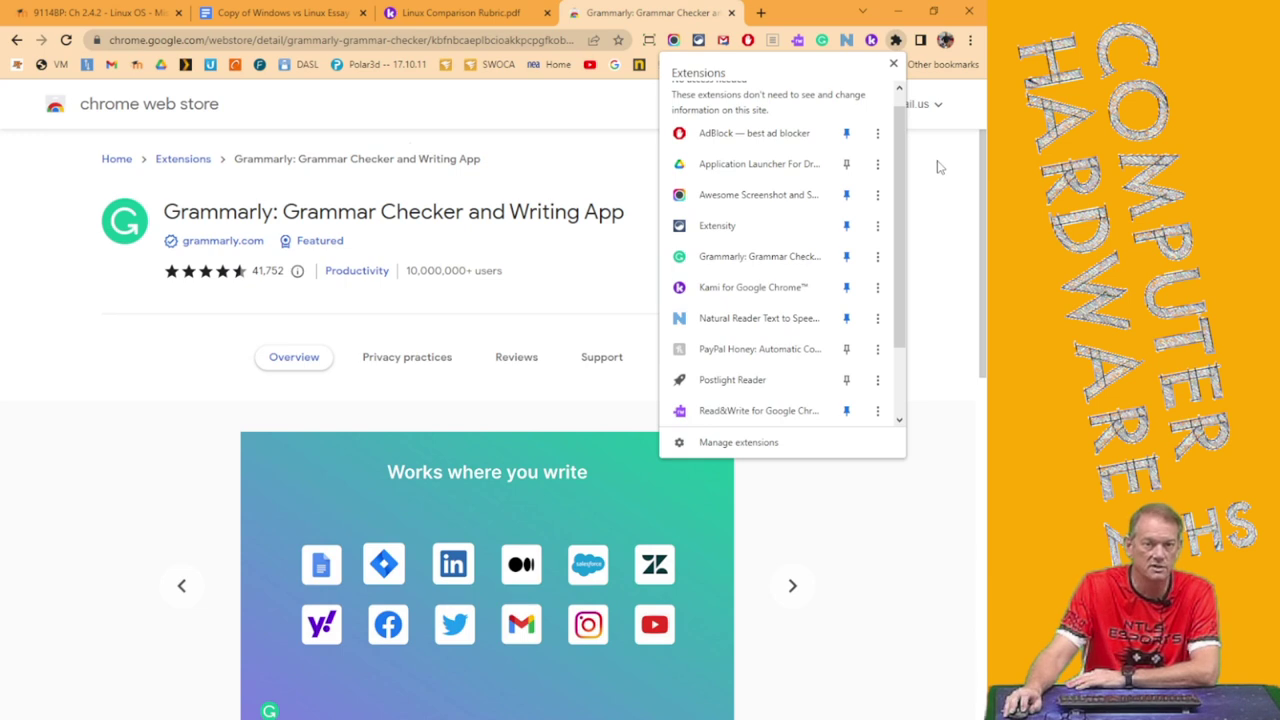
{"action": "left_click", "coordinate": [946, 179]}
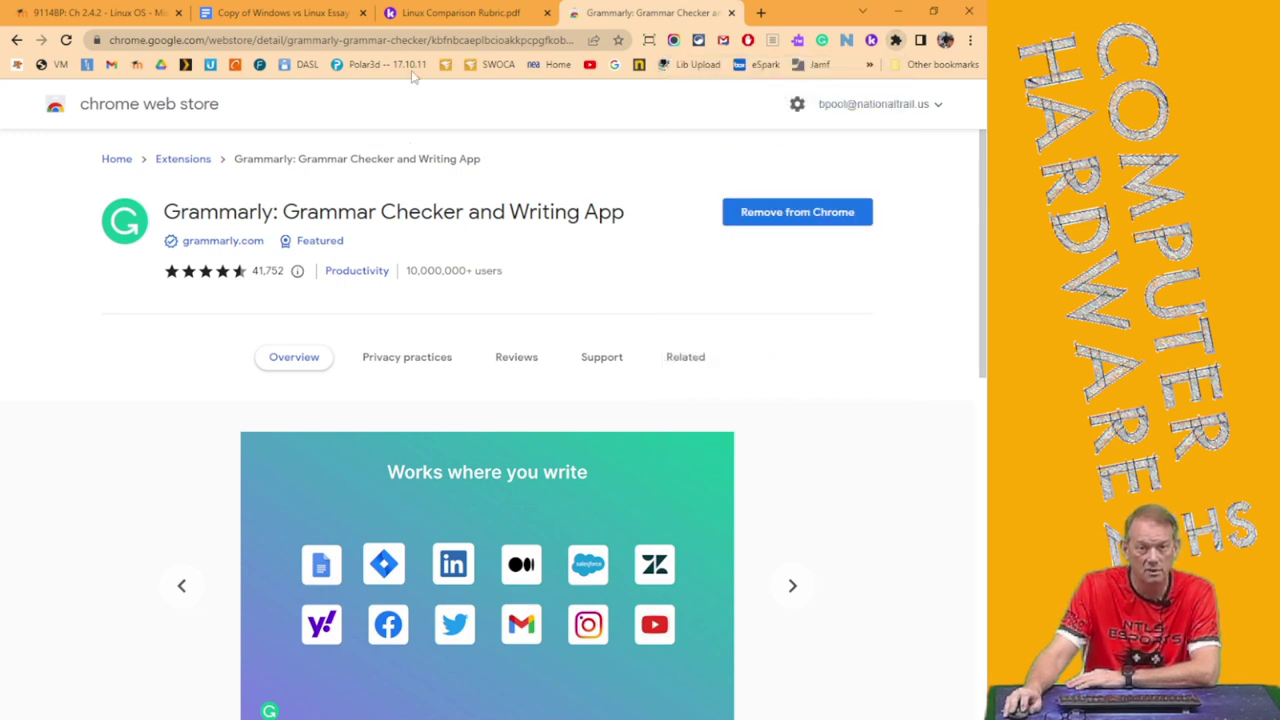
{"action": "left_click", "coordinate": [822, 41]}
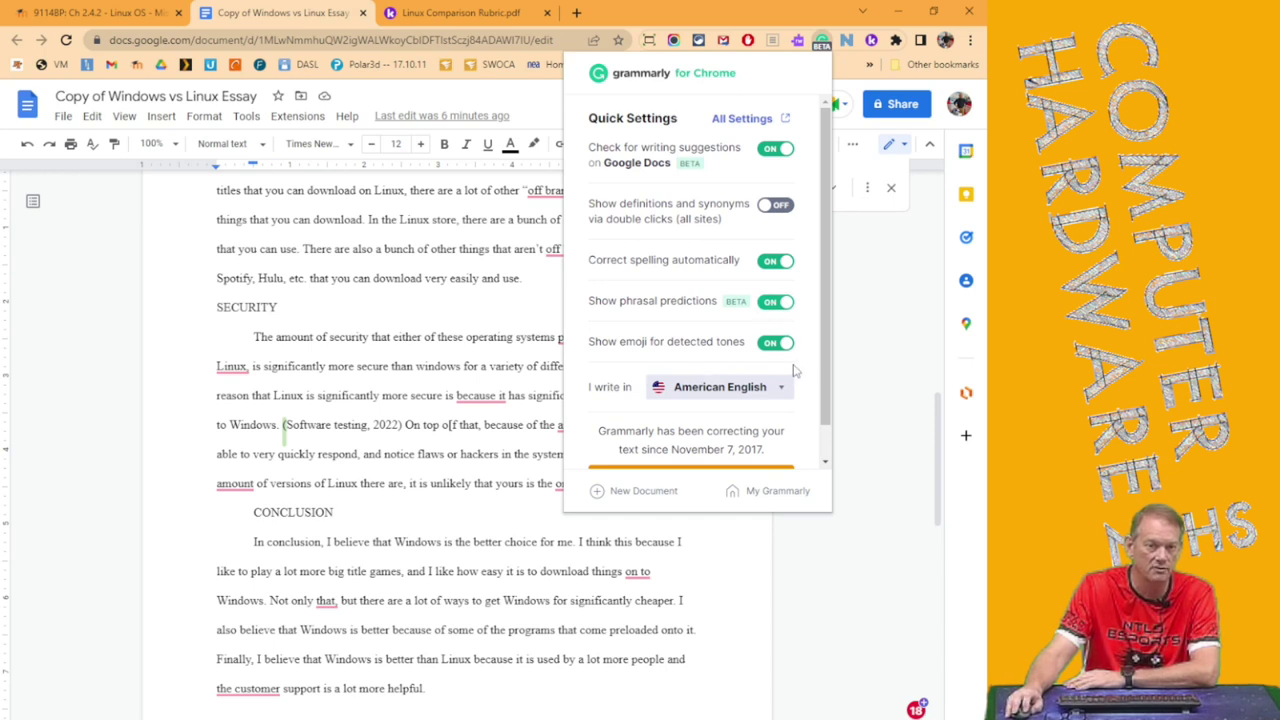
- Switch Grammarly's 'Show emoji for detected tones' off and close its settings to return to the essay
{"action": "left_click", "coordinate": [770, 343]}
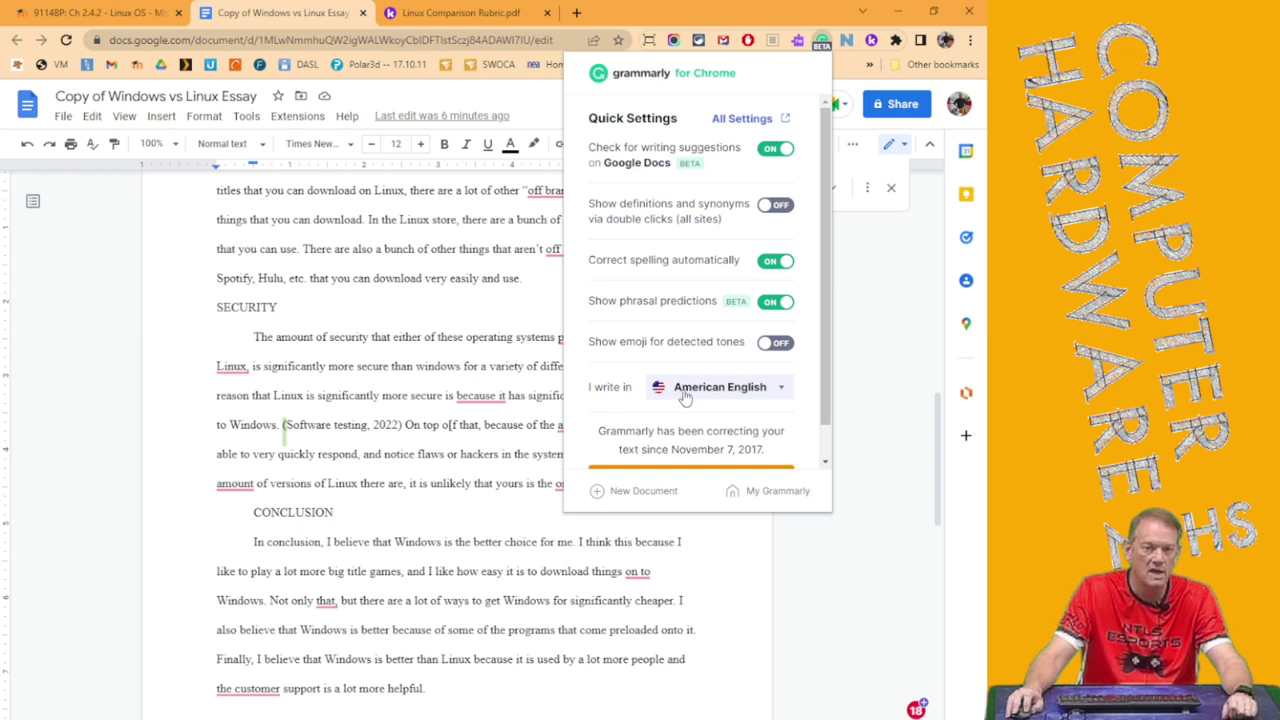
{"action": "scroll", "coordinate": [798, 380], "scroll_direction": "down", "scroll_amount": 1}
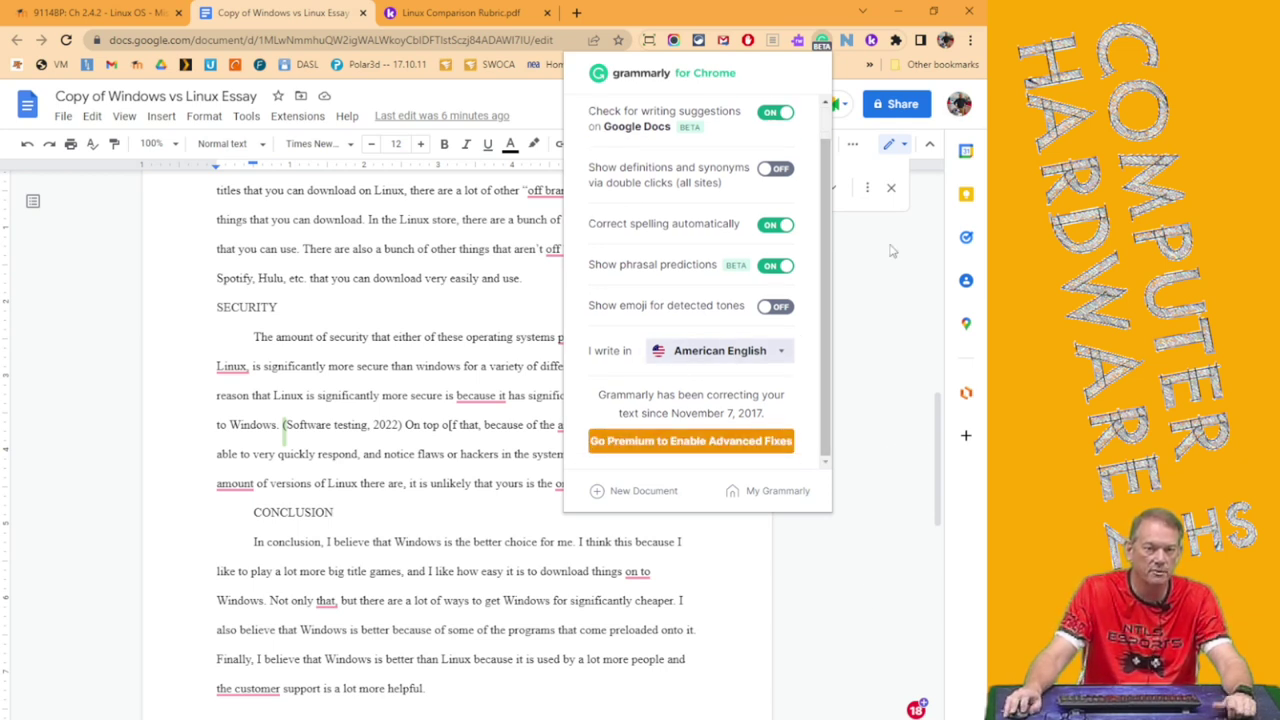
{"action": "left_click", "coordinate": [884, 278]}
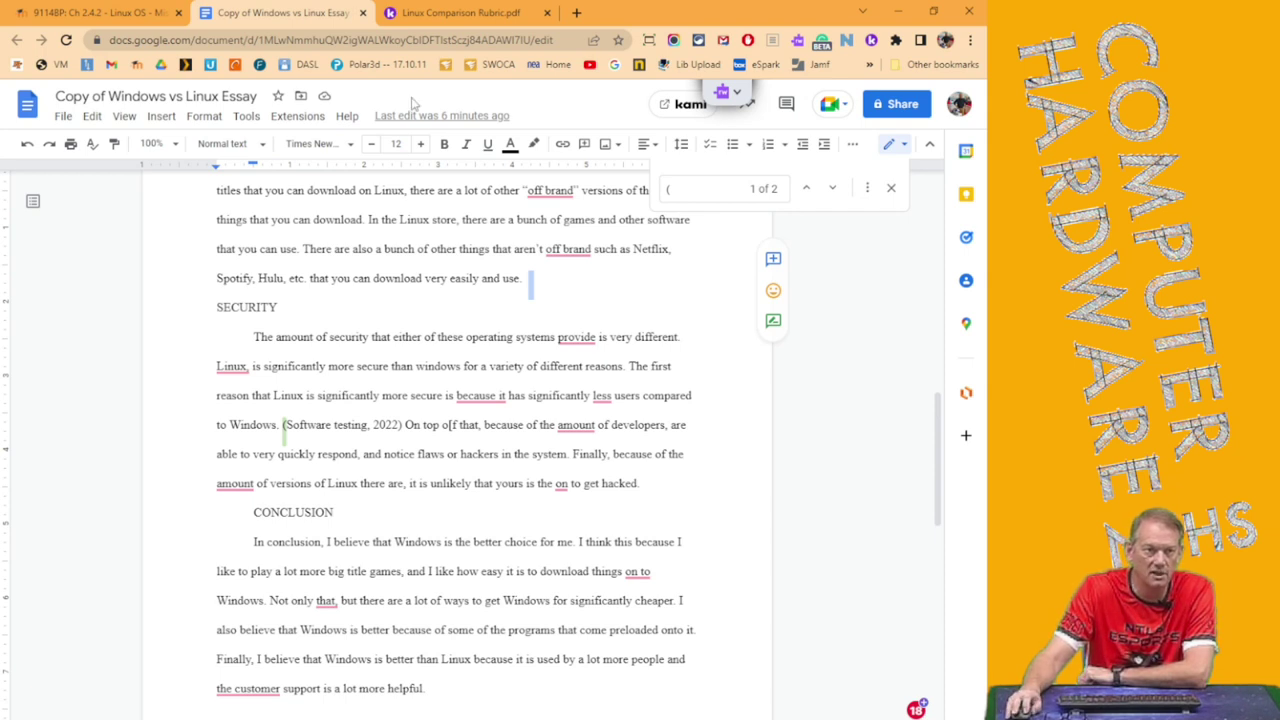
- Go back to the Moodle tab with the Ch 2.4.2 - Linux OS - Mission grade of 47/50
{"action": "left_click", "coordinate": [136, 14]}
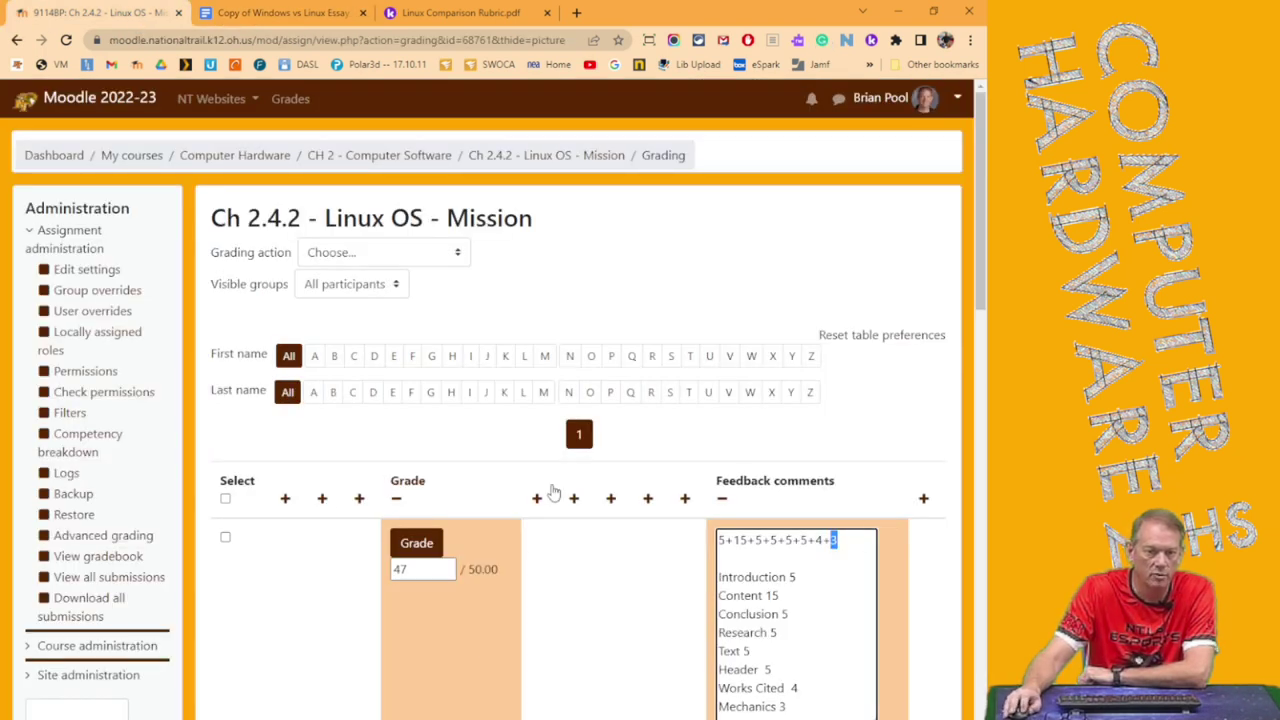